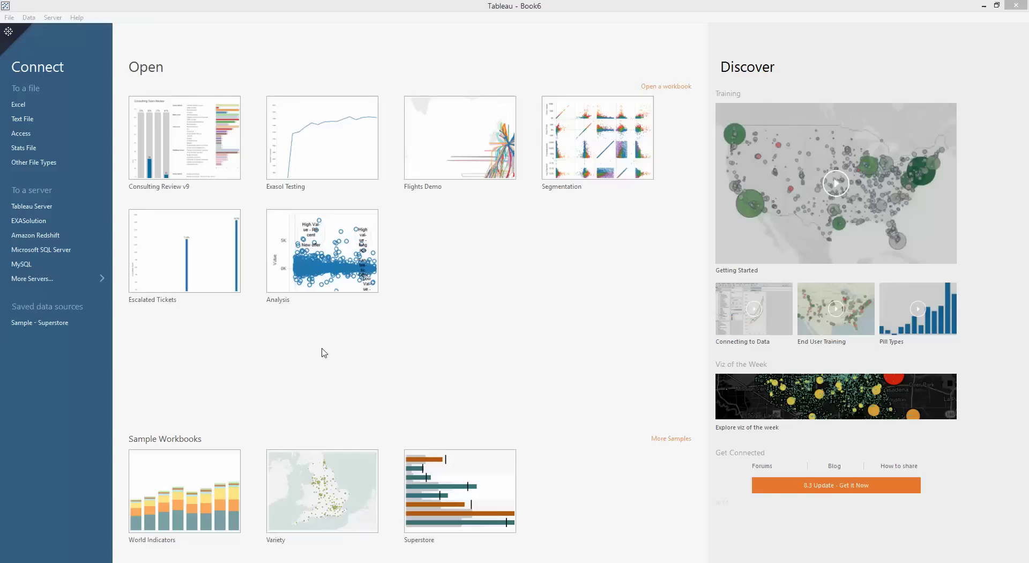
Connect to the saved Sample - Superstore data source, then widen the data pane and enlarge its measures area.
click(53, 324)
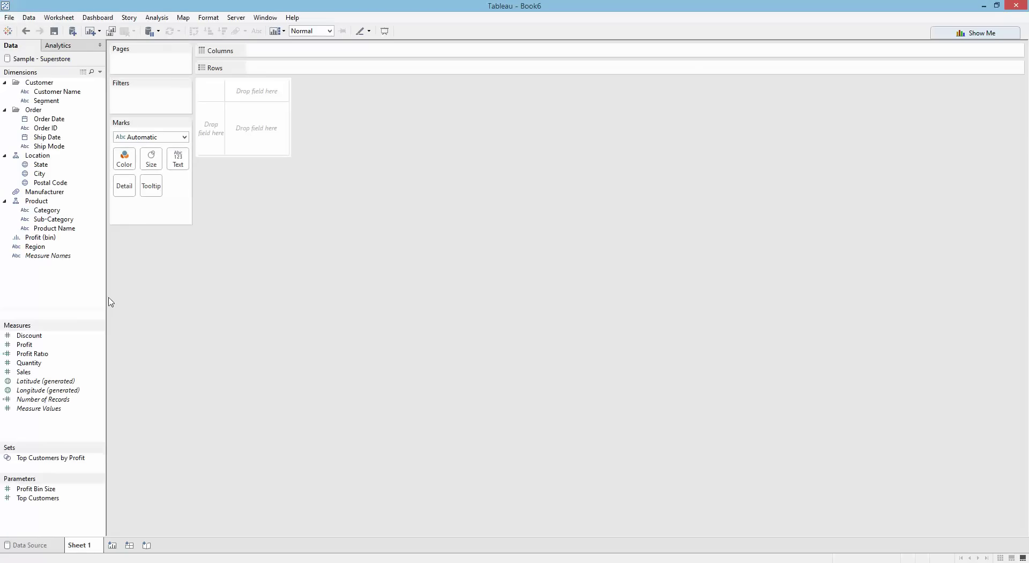
drag(105, 296, 129, 298)
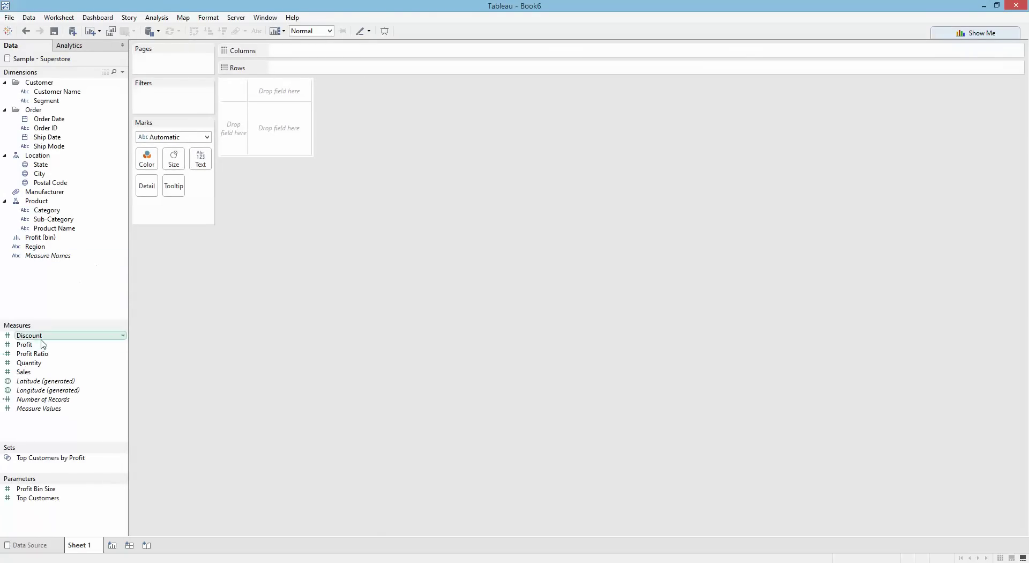
drag(44, 324, 47, 313)
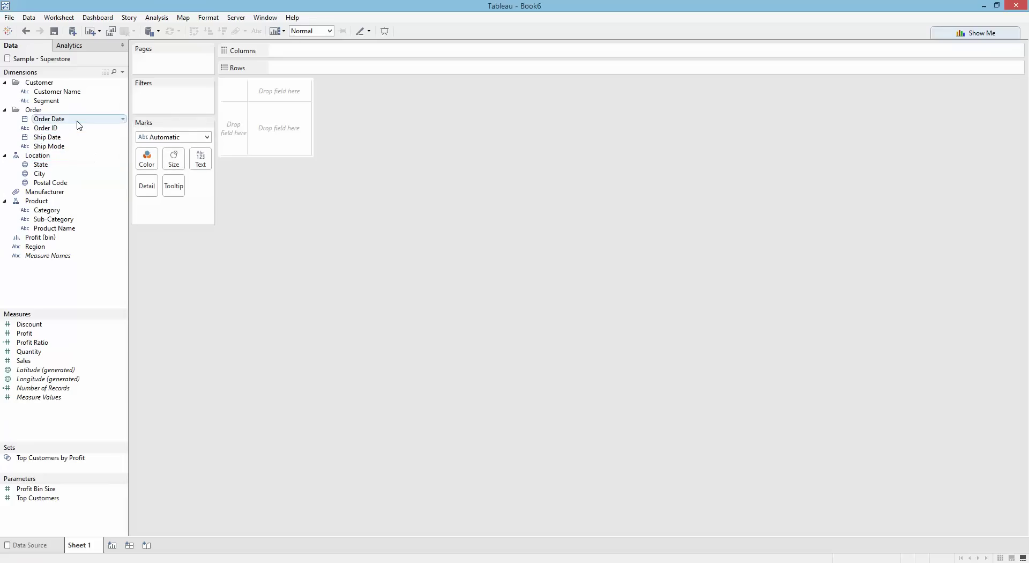
Build a bar chart with Order ID on the rows and the sum of Sales on the columns.
drag(64, 129, 319, 66)
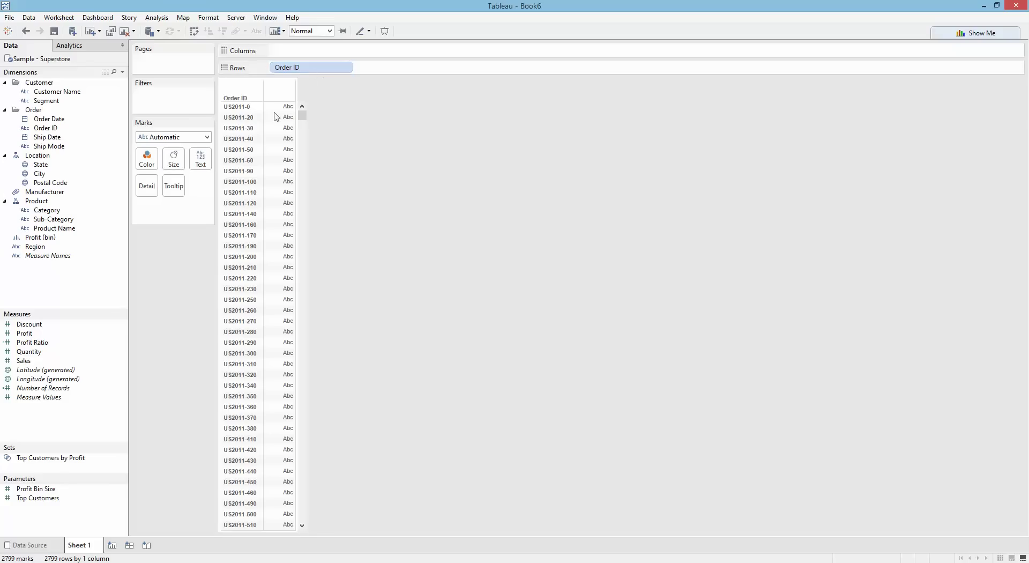
drag(24, 361, 316, 52)
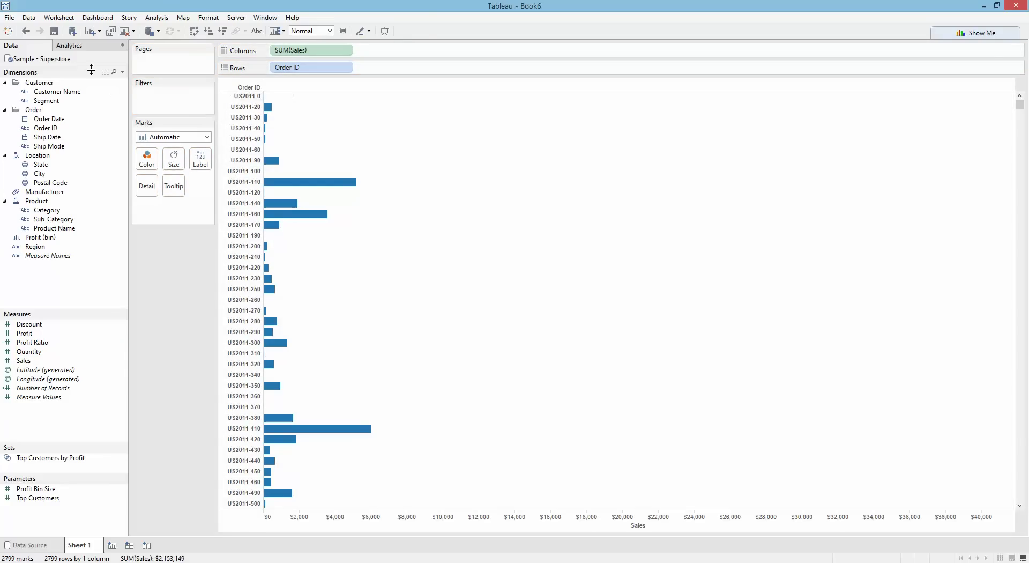
Add a pane-level average line for Sales to the order bar chart.
click(94, 33)
click(25, 31)
click(74, 52)
drag(33, 83, 349, 109)
mouse_move(279, 120)
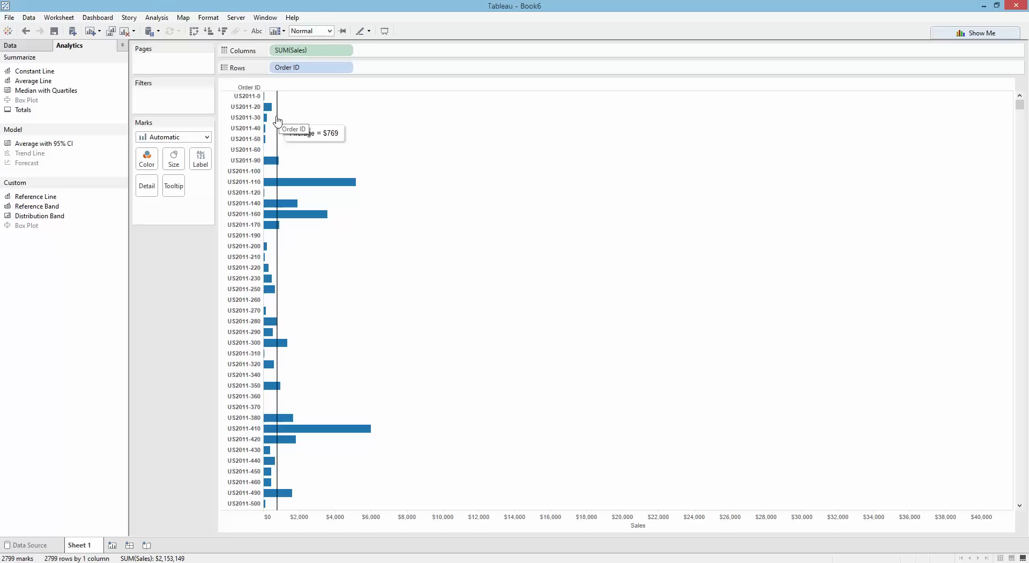
Duplicate Sheet 1 and put State ahead of Order ID on the rows of the copy.
click(26, 47)
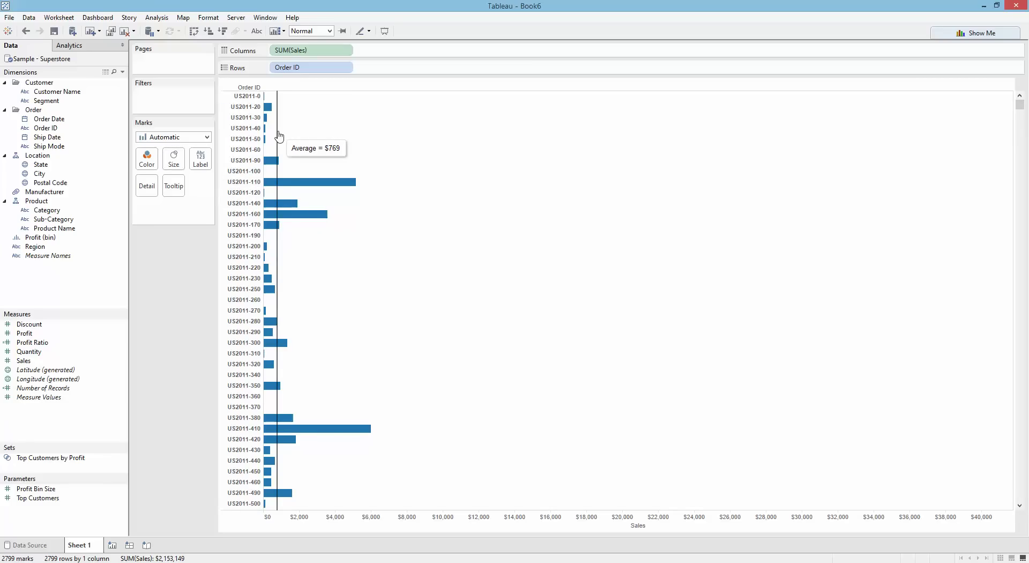
click(41, 164)
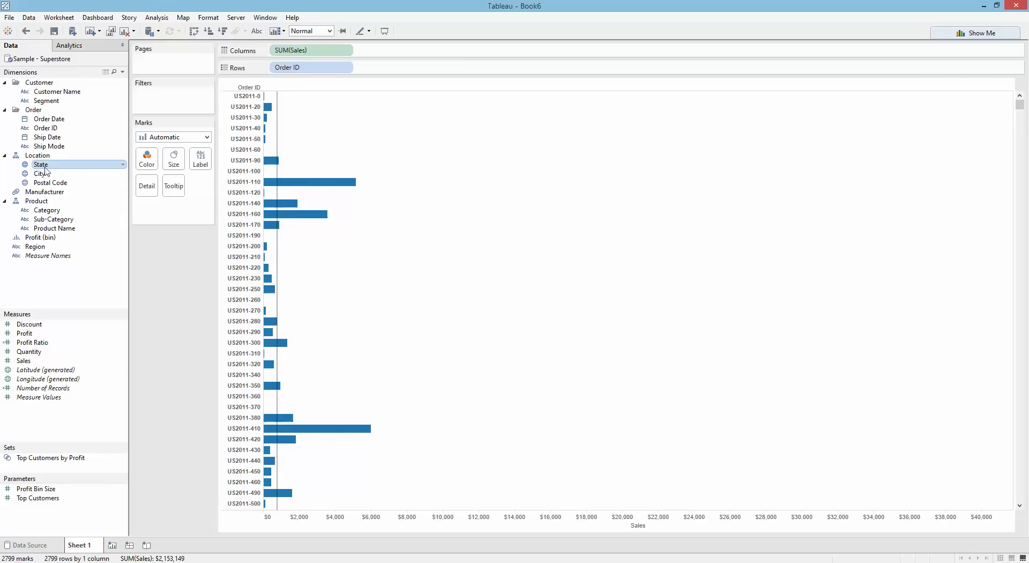
right_click(83, 552)
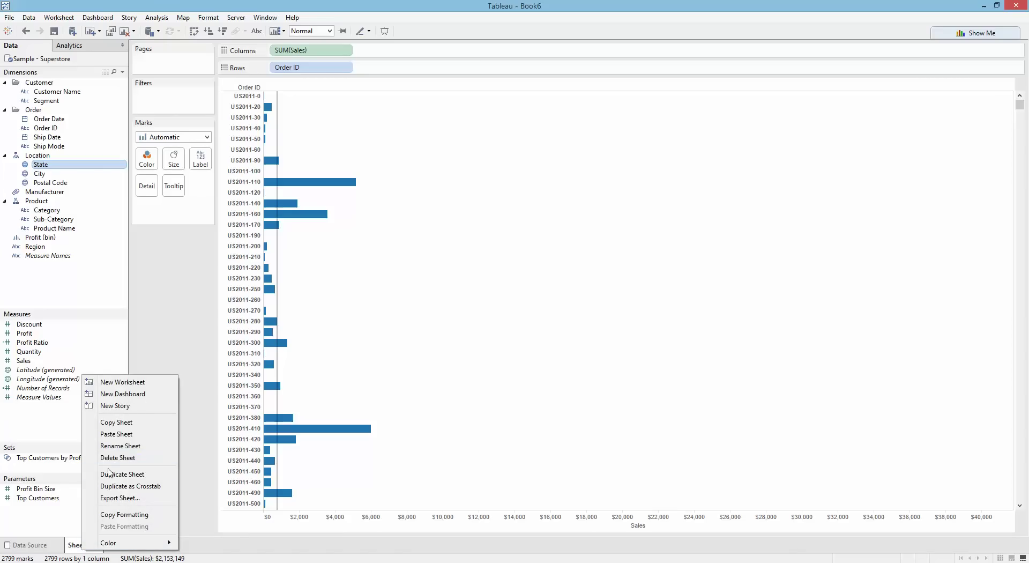
click(110, 476)
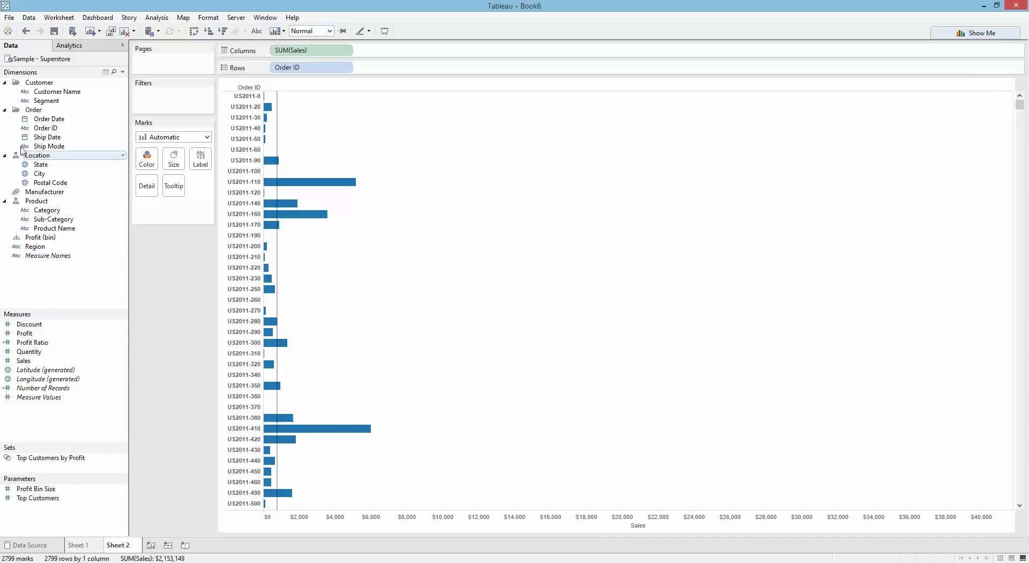
drag(42, 165, 273, 67)
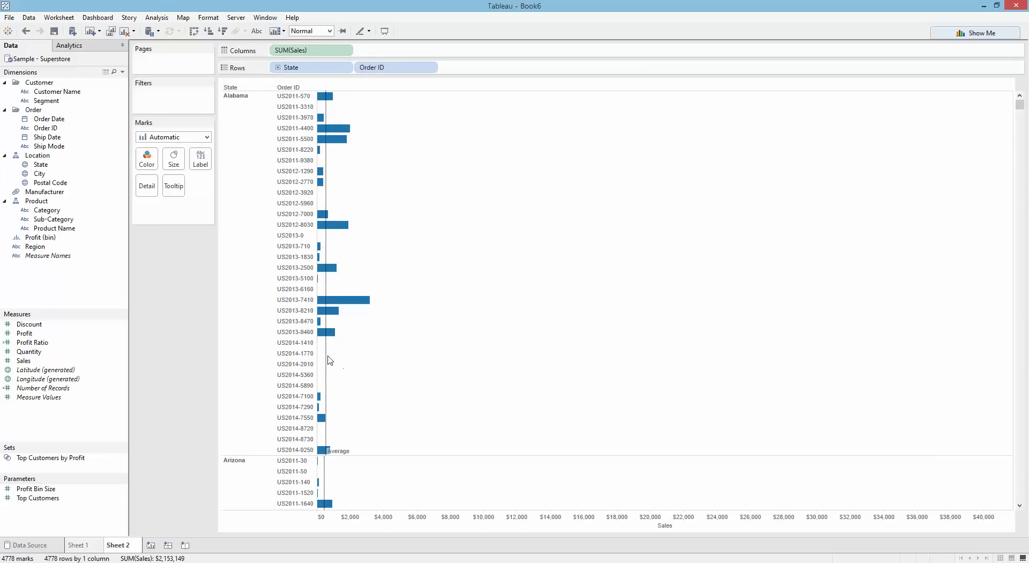
Examine the average order sales line of each state from Alabama through California.
mouse_move(328, 360)
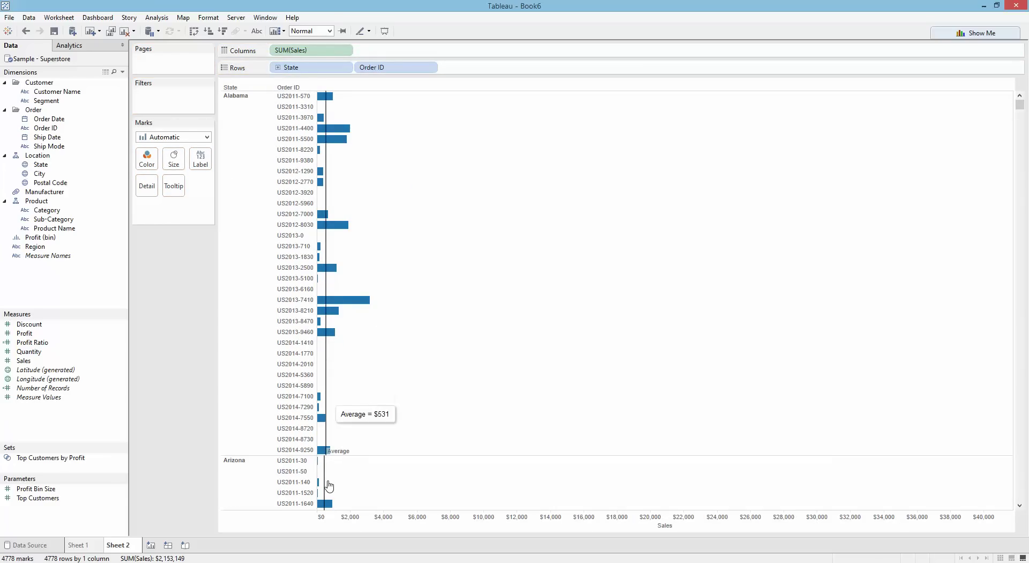
mouse_move(327, 485)
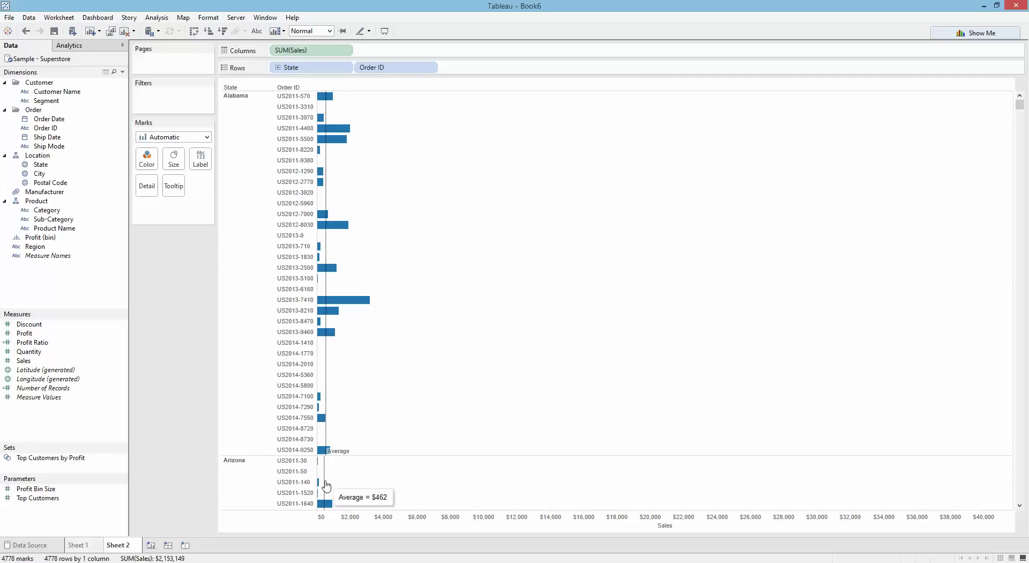
click(327, 485)
click(384, 441)
scroll(386, 436, down, 15)
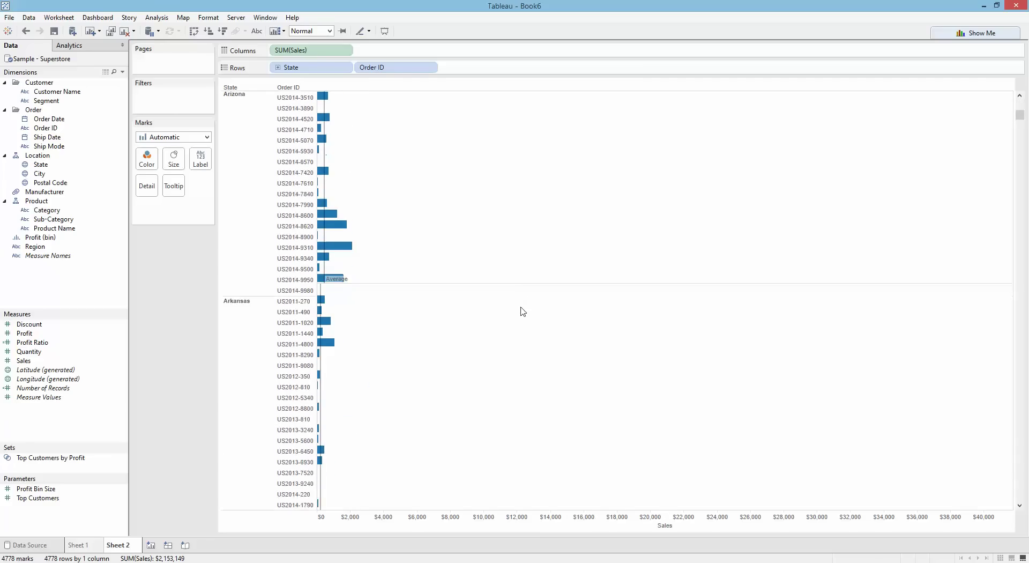
scroll(522, 311, down, 8)
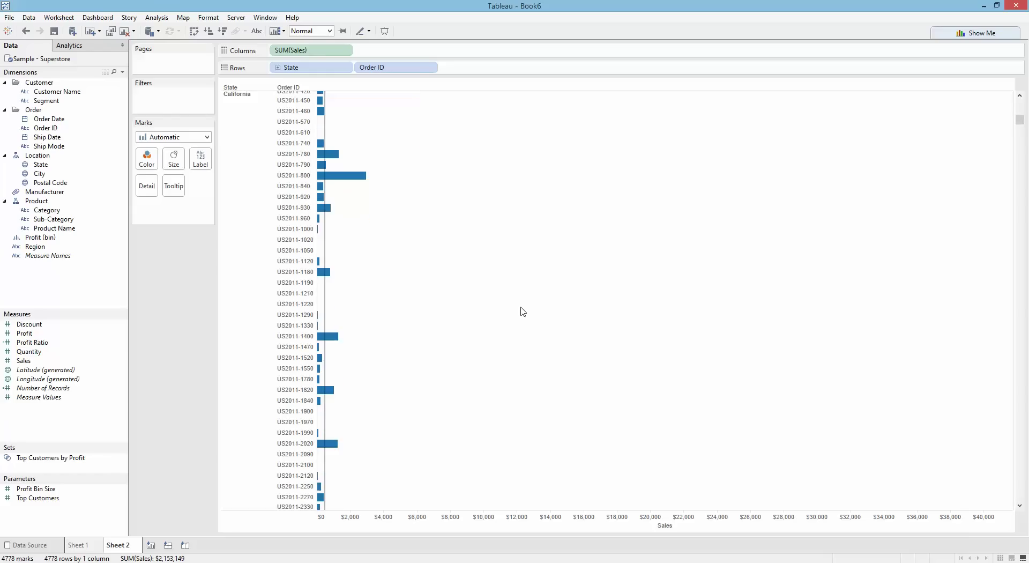
scroll(522, 312, down, 5)
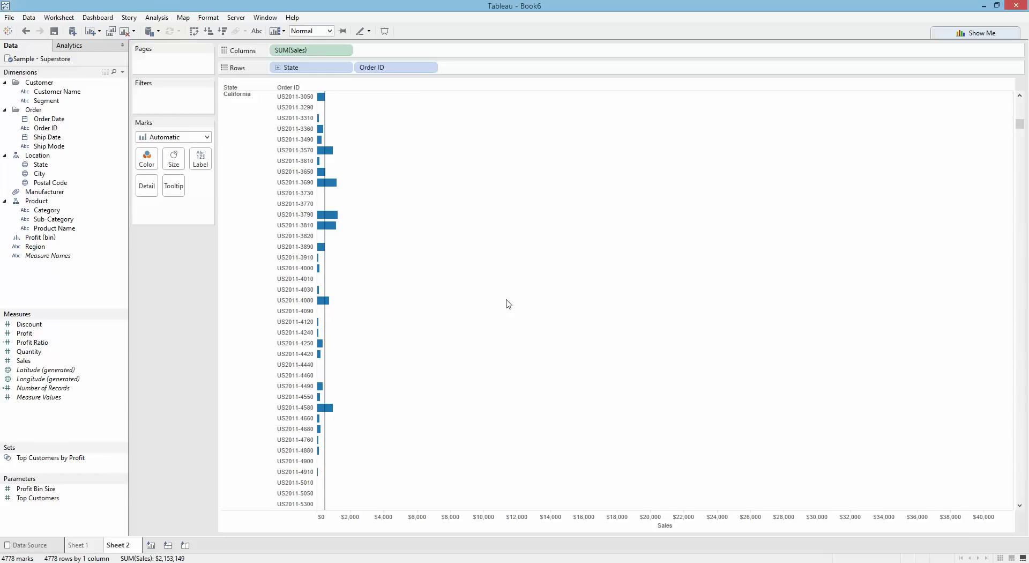
scroll(505, 375, up, 12)
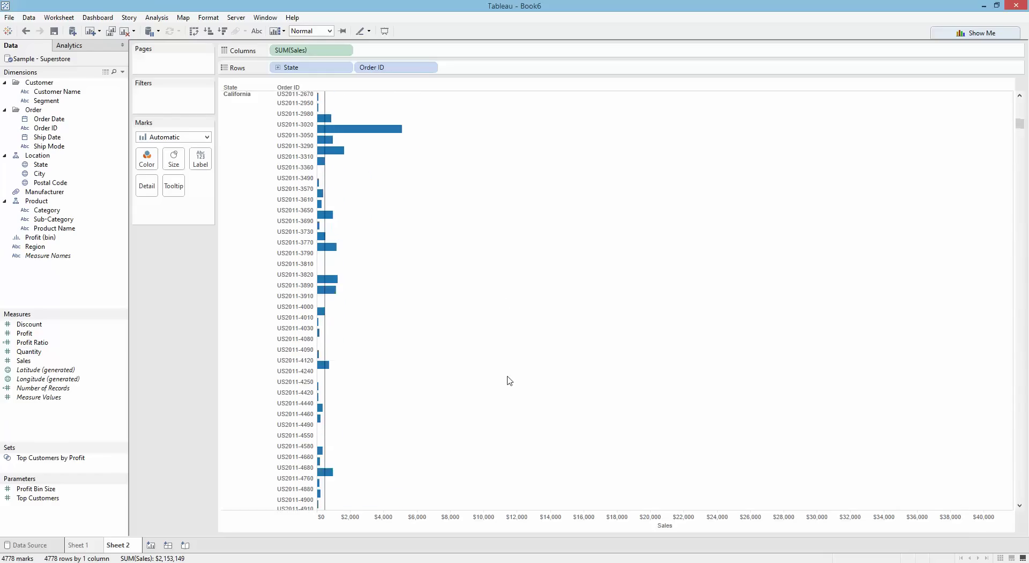
scroll(507, 396, up, 3)
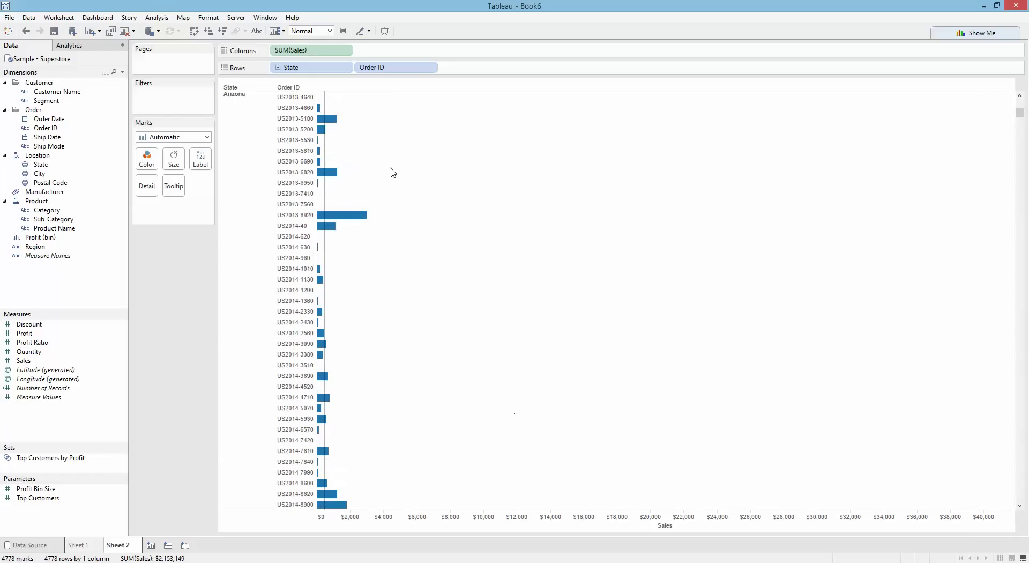
Move Order ID from the rows to the marks' detail and change the column measure to WINDOW_AVG(SUM([Sales])).
drag(385, 71, 156, 190)
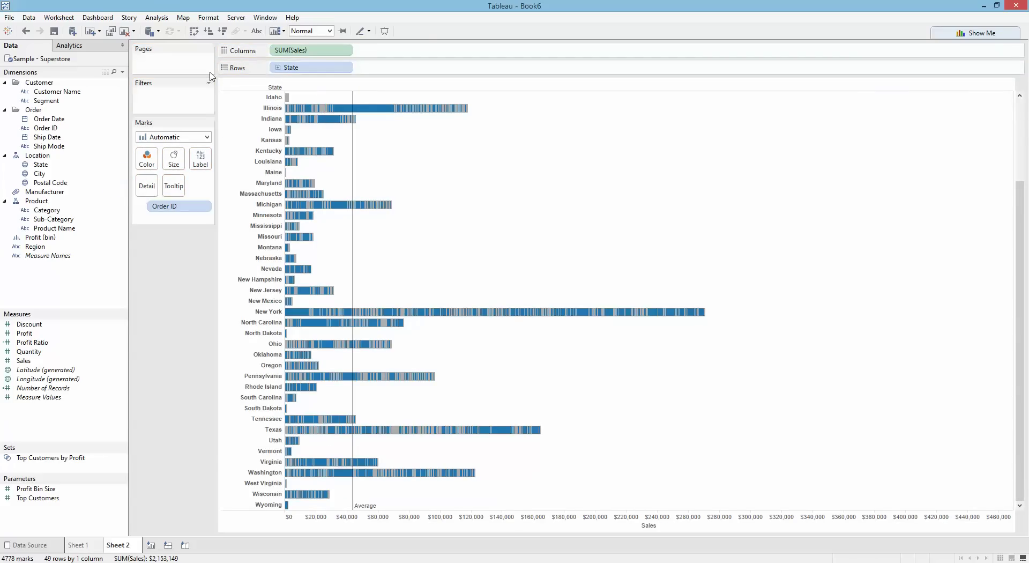
double_click(292, 51)
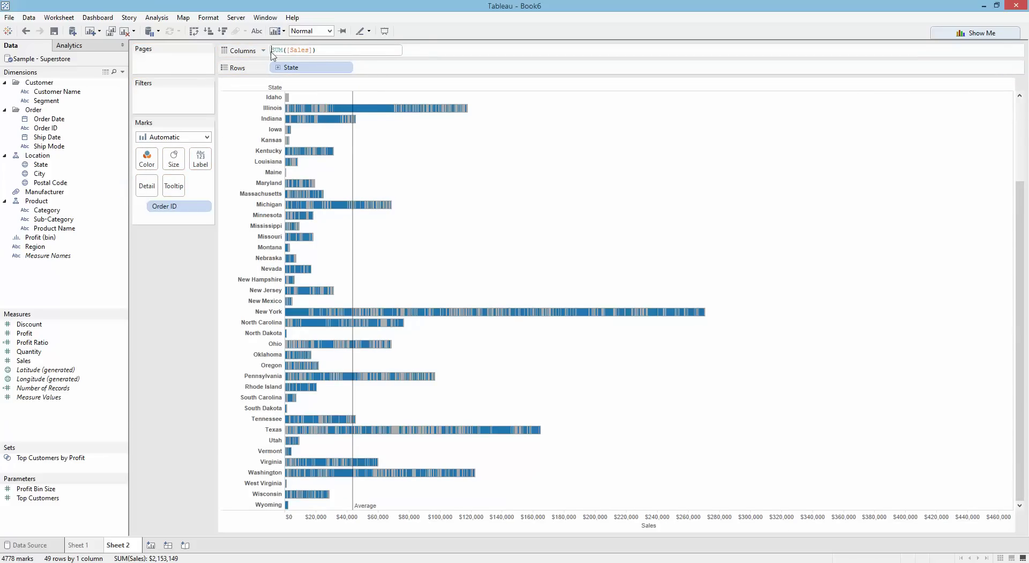
text(WINDOW_)
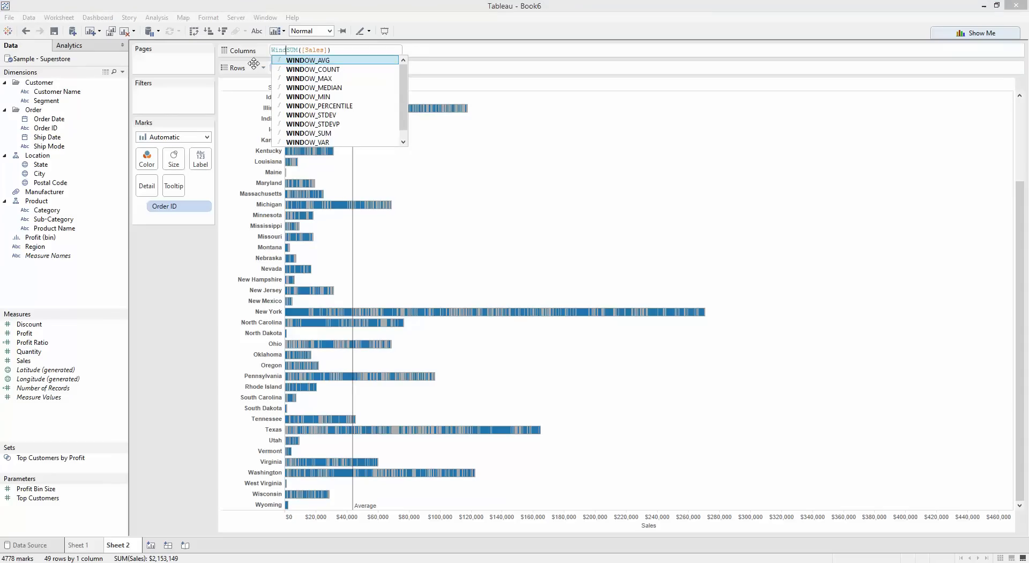
key(Return)
text(SUM)
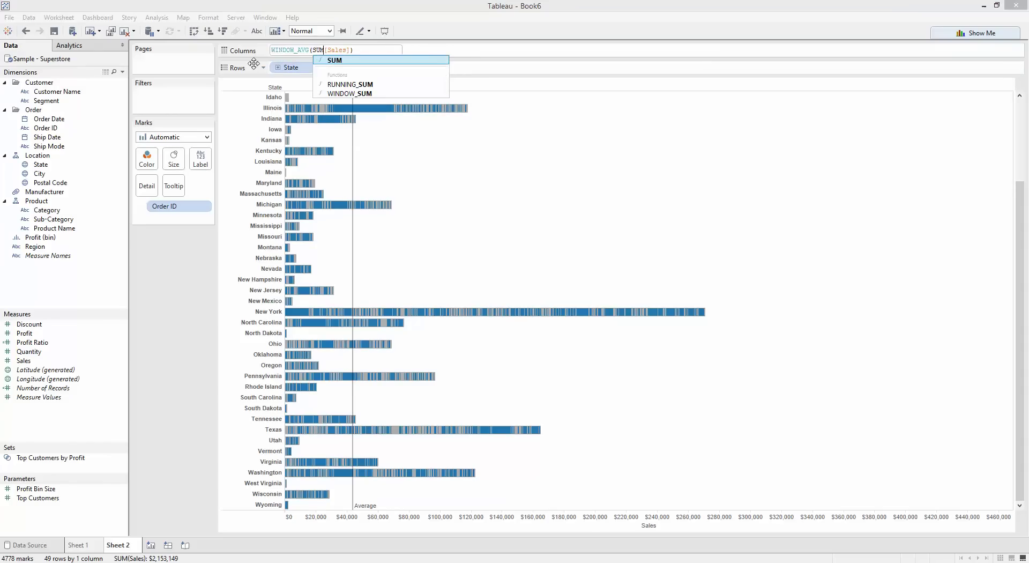
key(Return)
key(Delete)
key(End)
text())
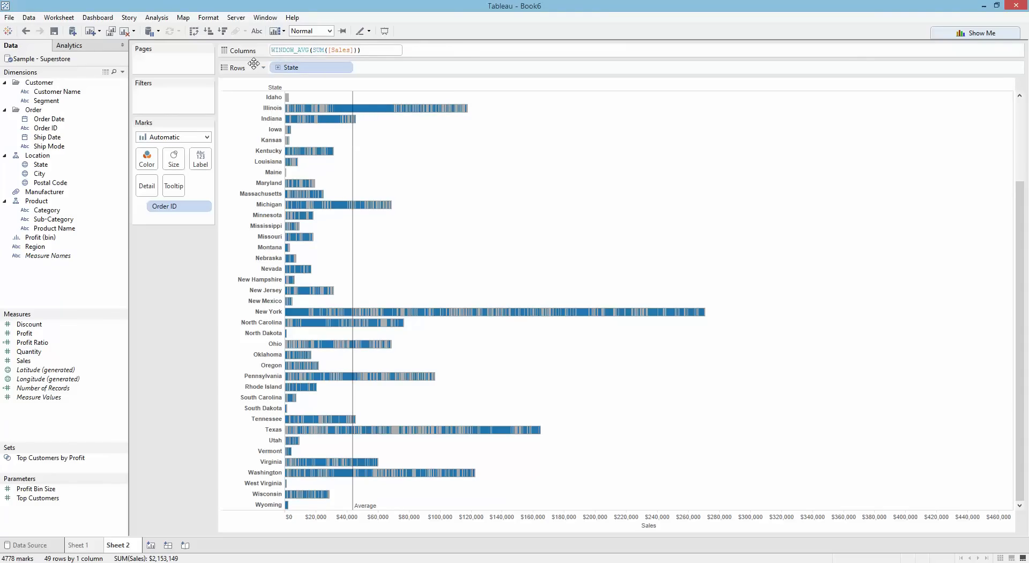
key(Return)
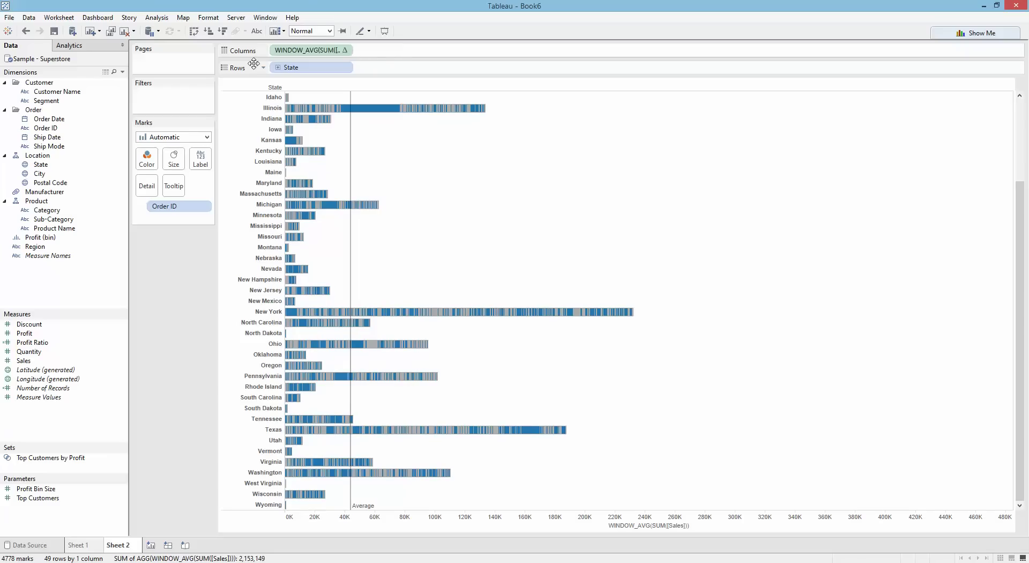
Set the window average table calculation to compute using Order ID.
click(349, 49)
mouse_move(333, 193)
click(397, 207)
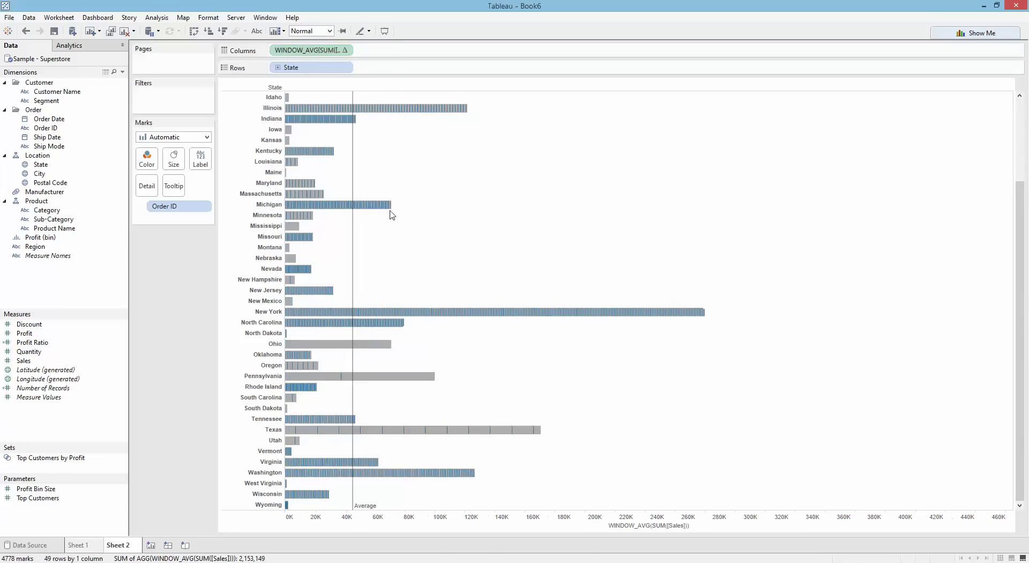
Turn off stacking of the marks and sort the states in descending order.
mouse_move(459, 314)
click(168, 21)
mouse_move(171, 55)
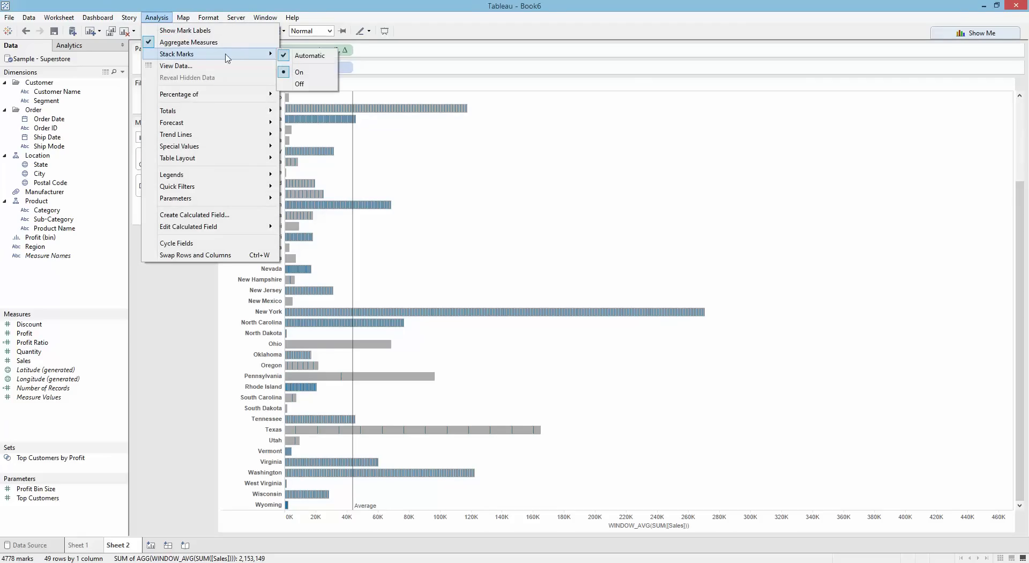
click(316, 85)
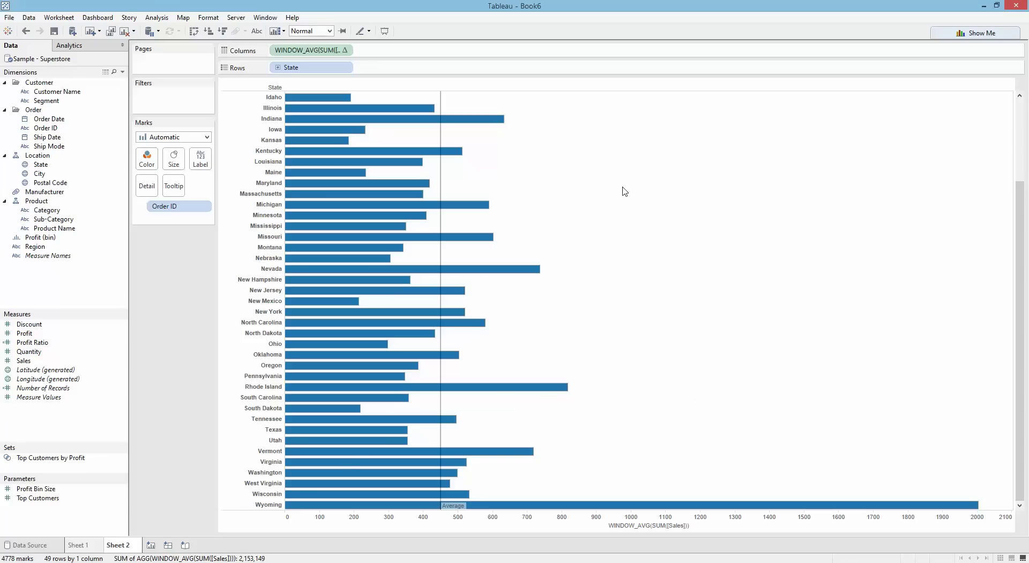
click(223, 31)
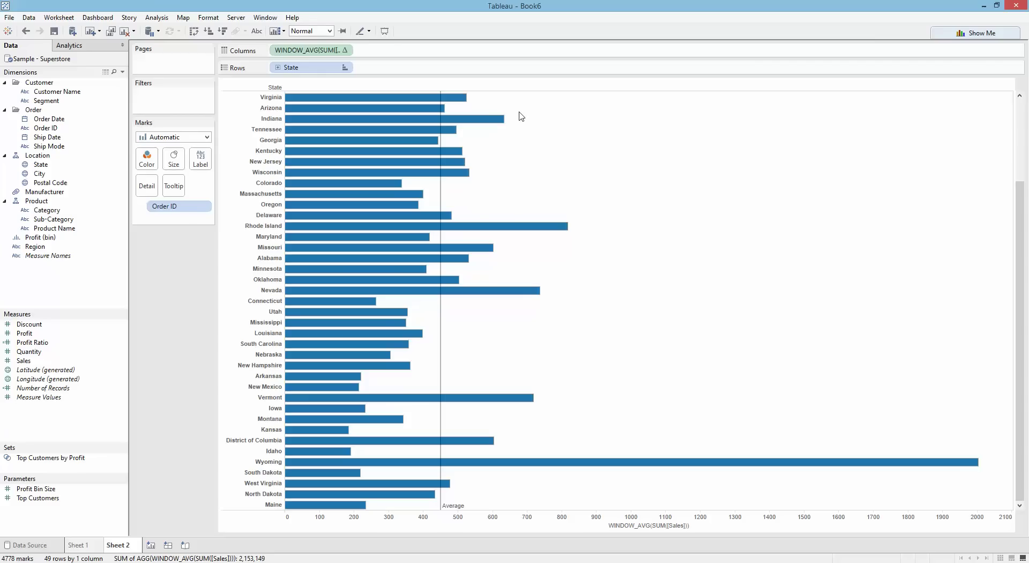
Change the column calculation to IIF(Index()=1,WINDOW_AVG(SUM([Sales])),NULL).
double_click(317, 50)
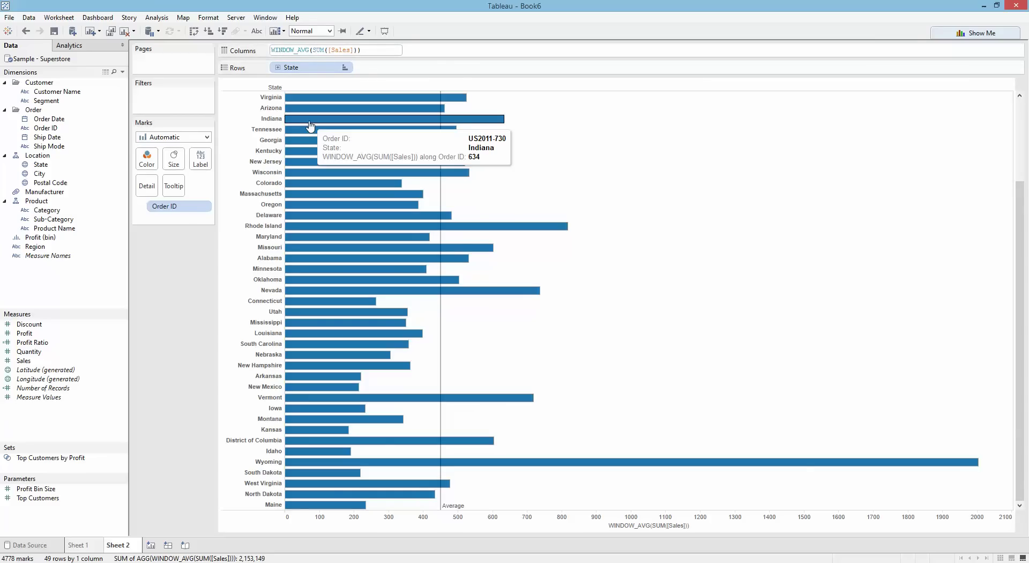
text(IIF)
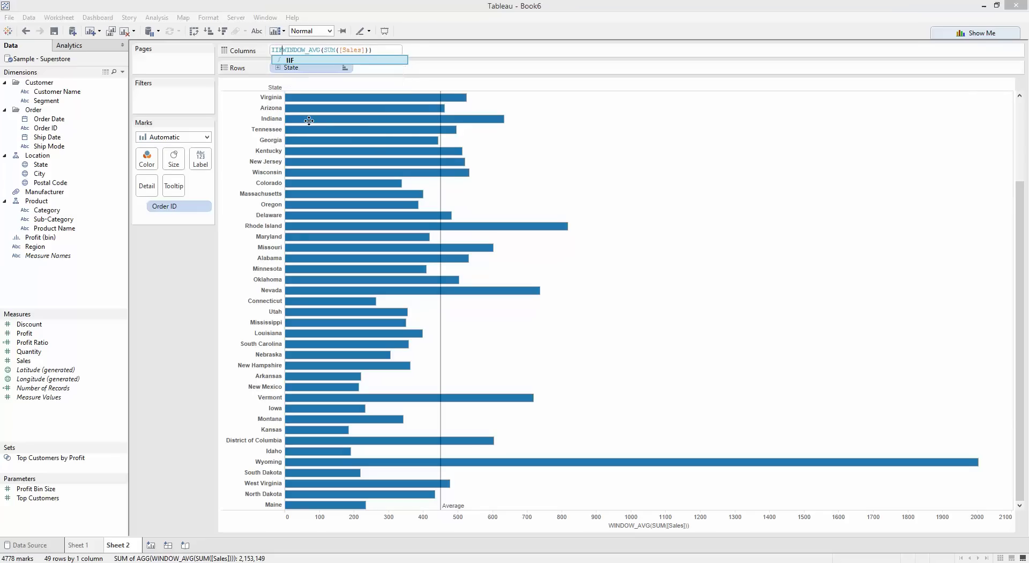
text((Index)
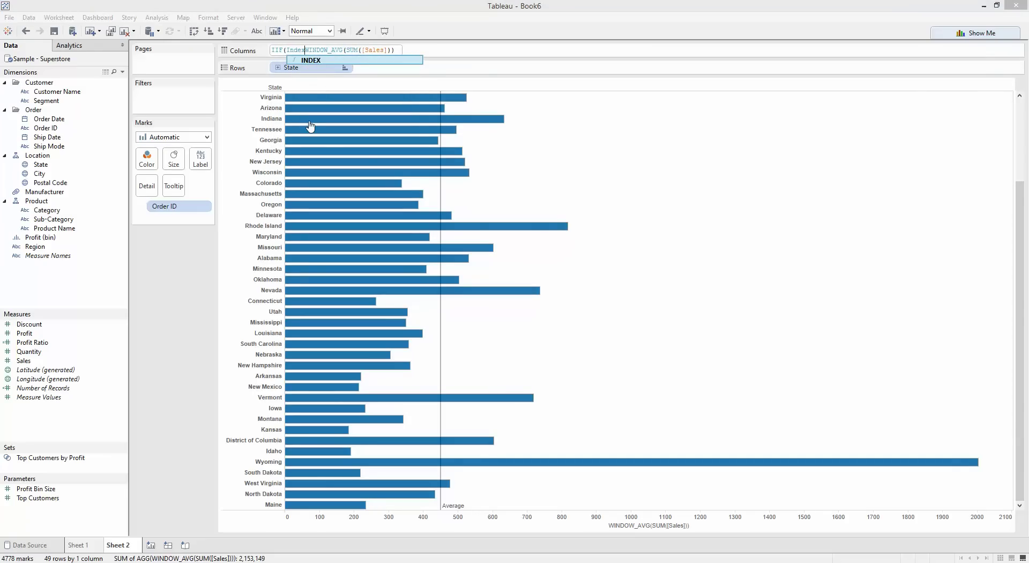
text(())
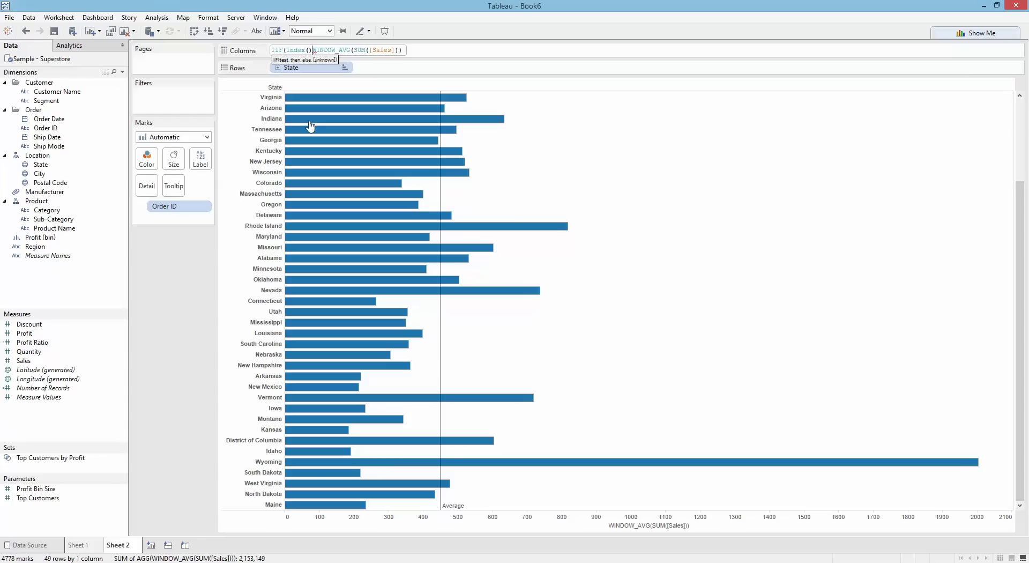
text(=1,)
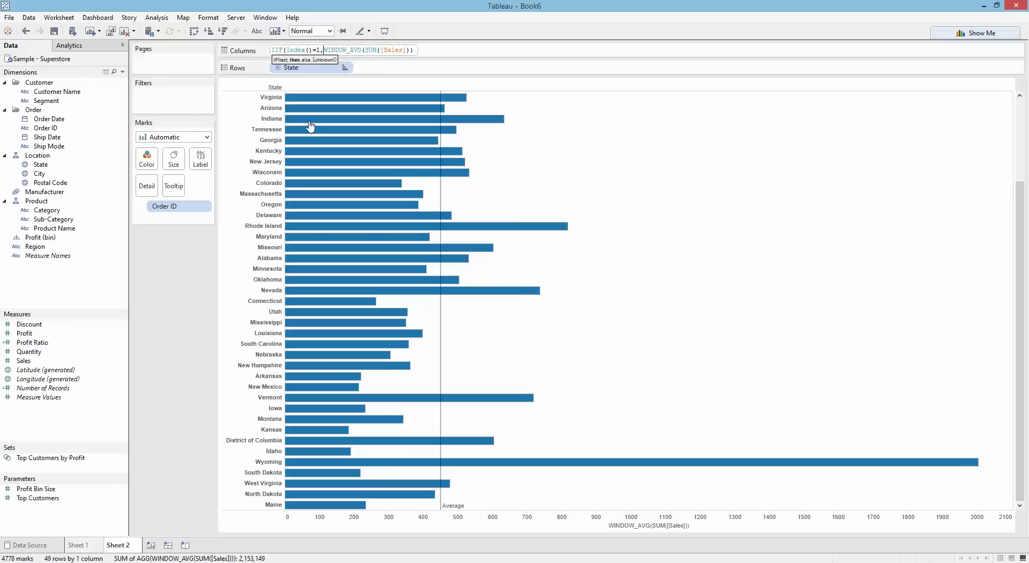
text(,NULL))
key(Return)
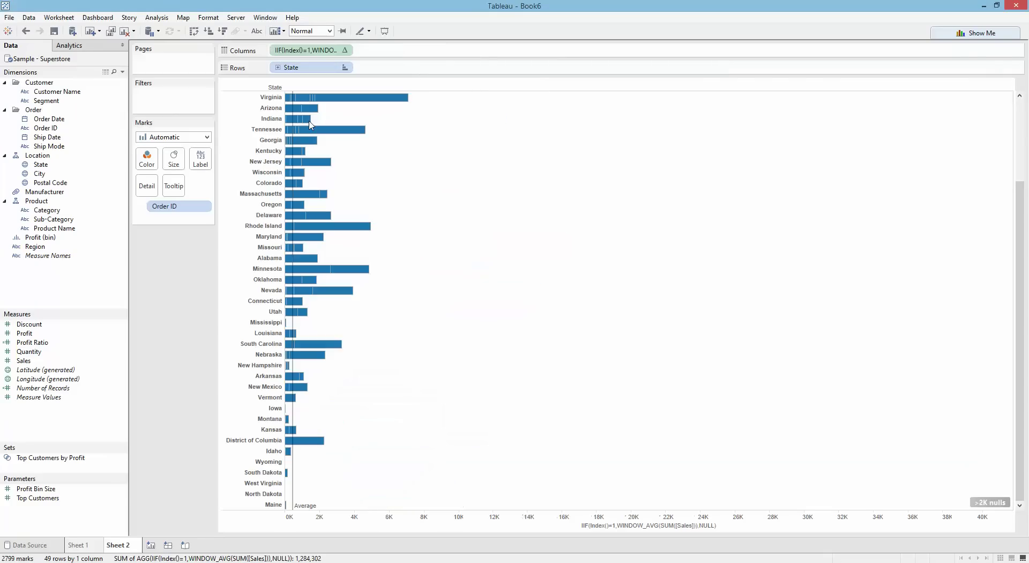
Set the new IIF column calculation to compute using Order ID.
click(345, 50)
mouse_move(369, 197)
click(412, 219)
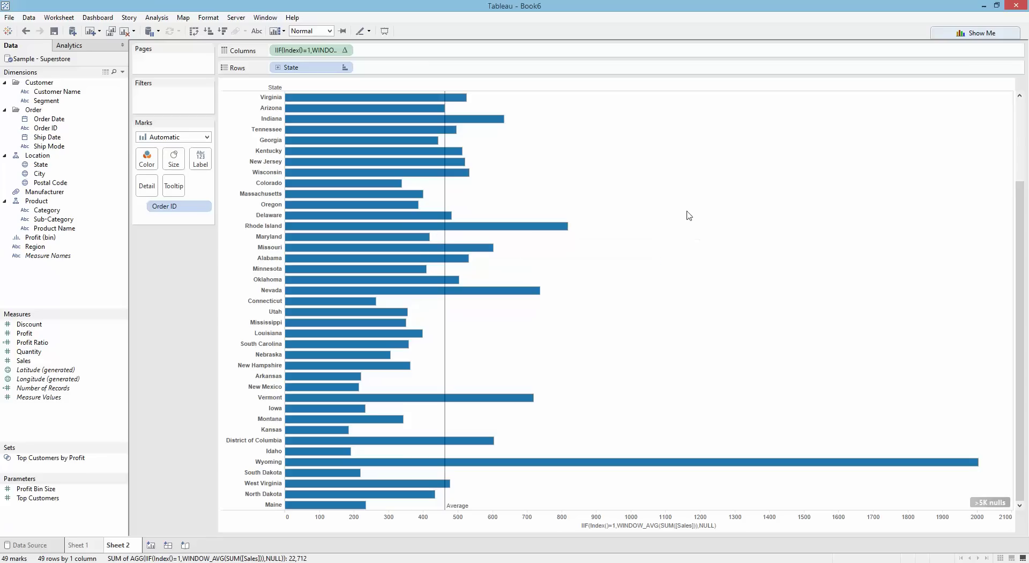
Filter out the null values of the IIF column calculation and sort the states in descending order again.
click(993, 501)
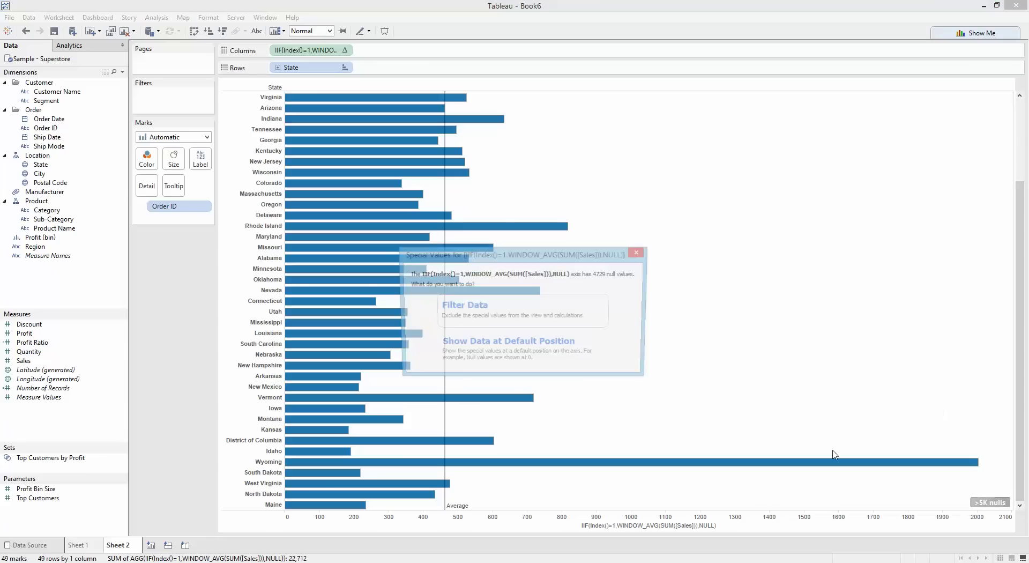
click(497, 320)
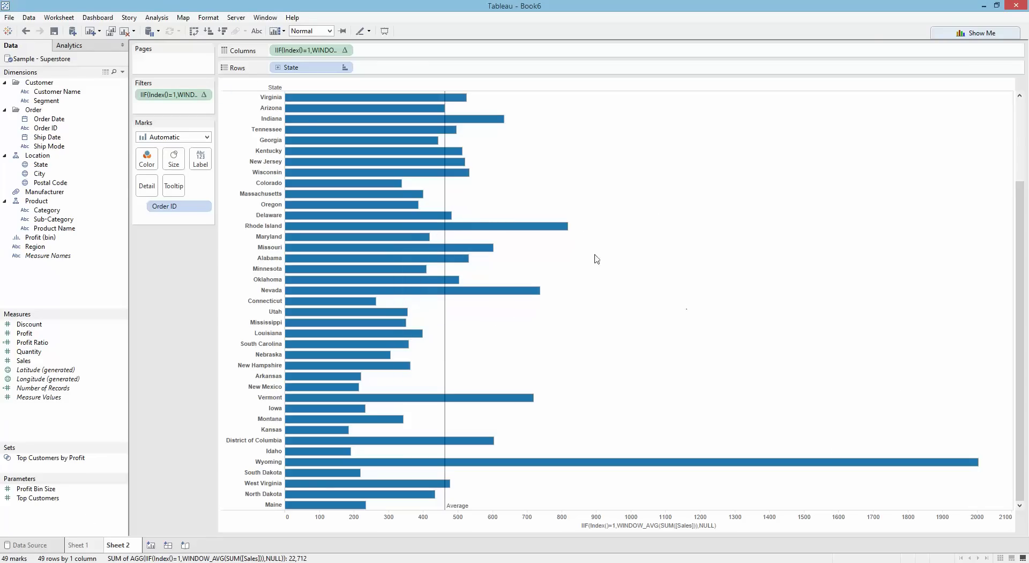
click(222, 31)
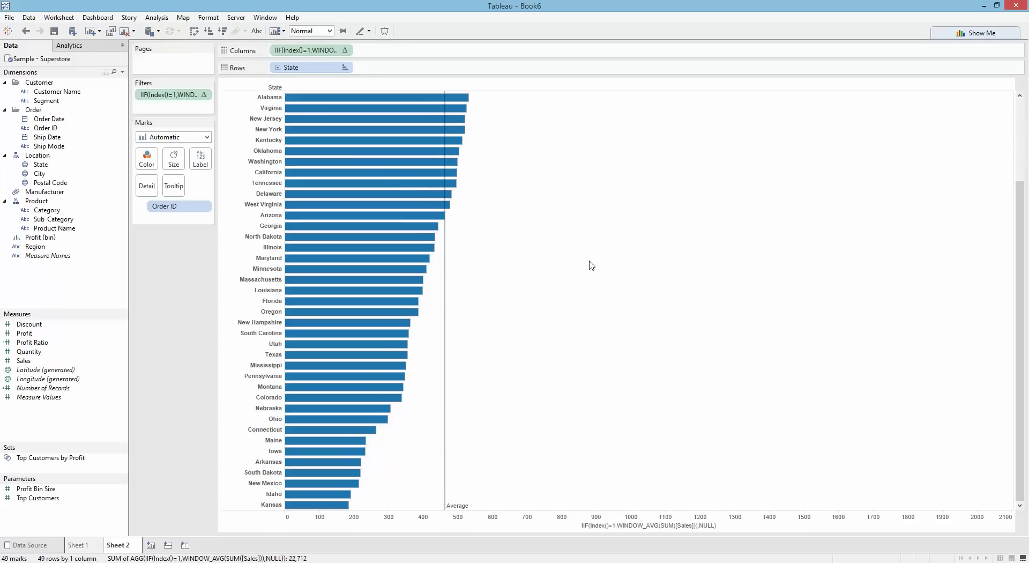
scroll(648, 287, up, 3)
Label each state's bar with the IIF window average calculation from the columns.
drag(307, 49, 203, 167)
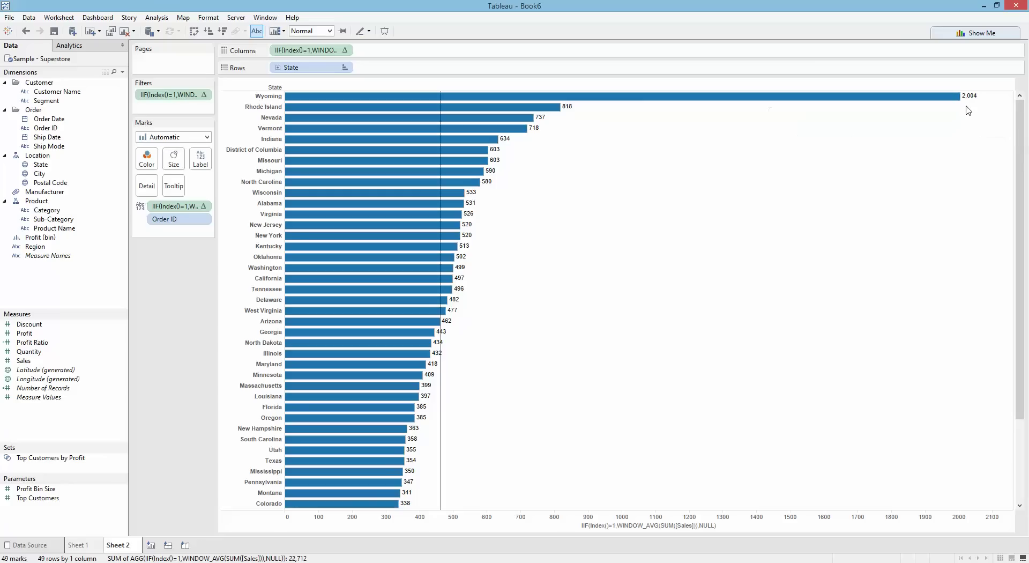
mouse_move(968, 102)
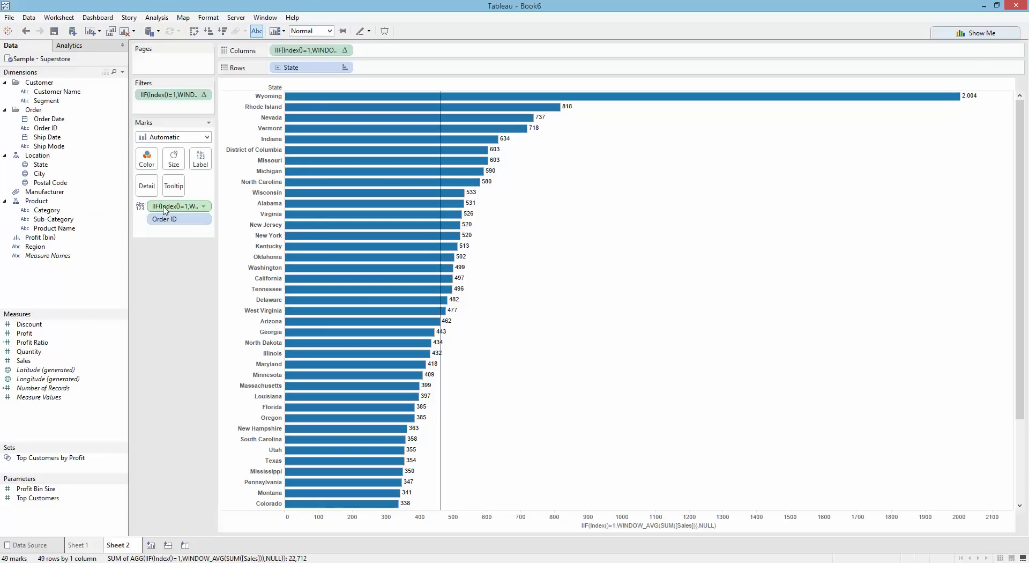
mouse_move(164, 209)
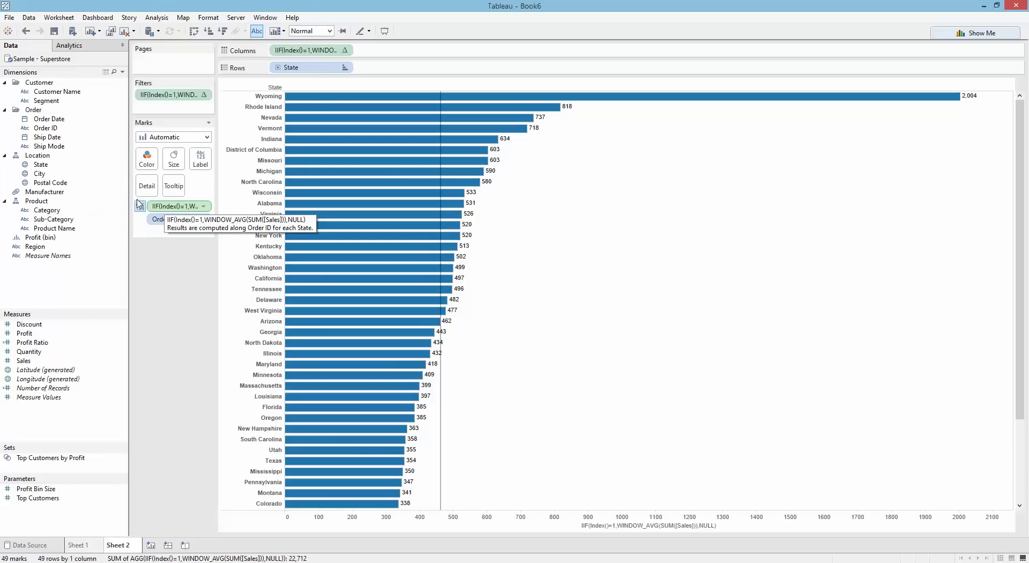
Replace State on the rows with Segment and with Customer Name, and restore State as the row field.
drag(46, 100, 310, 69)
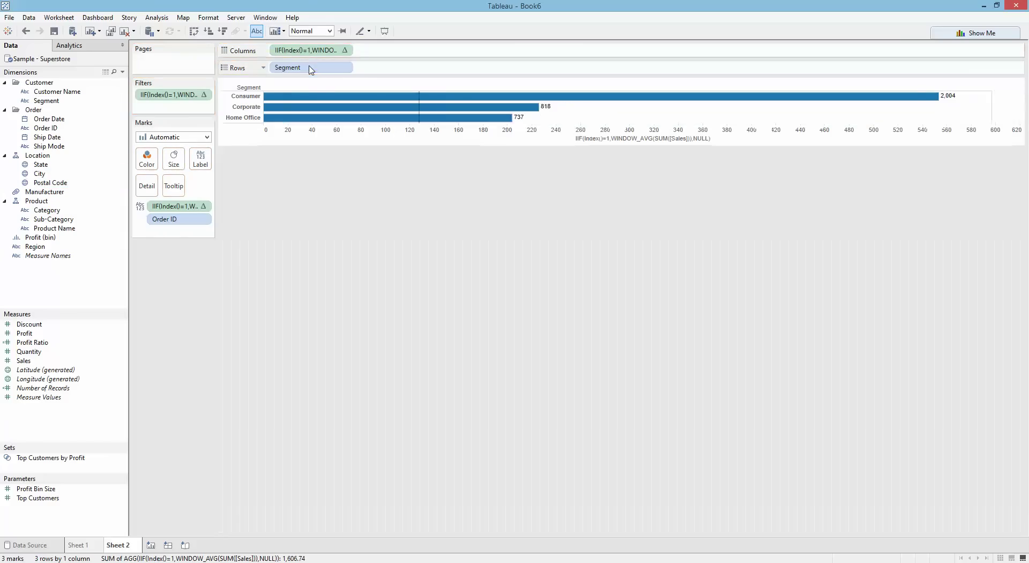
drag(57, 92, 313, 70)
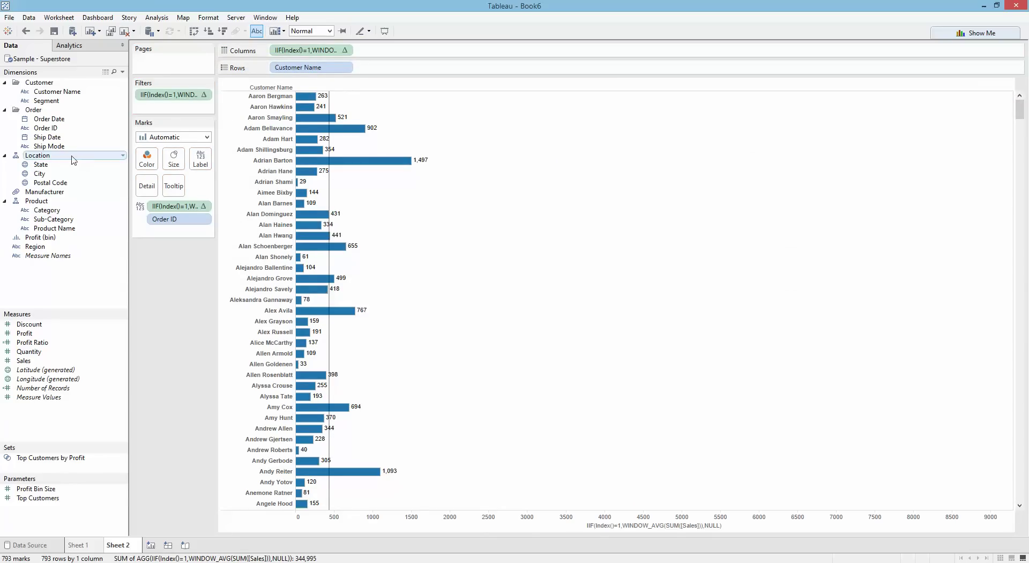
drag(40, 164, 306, 74)
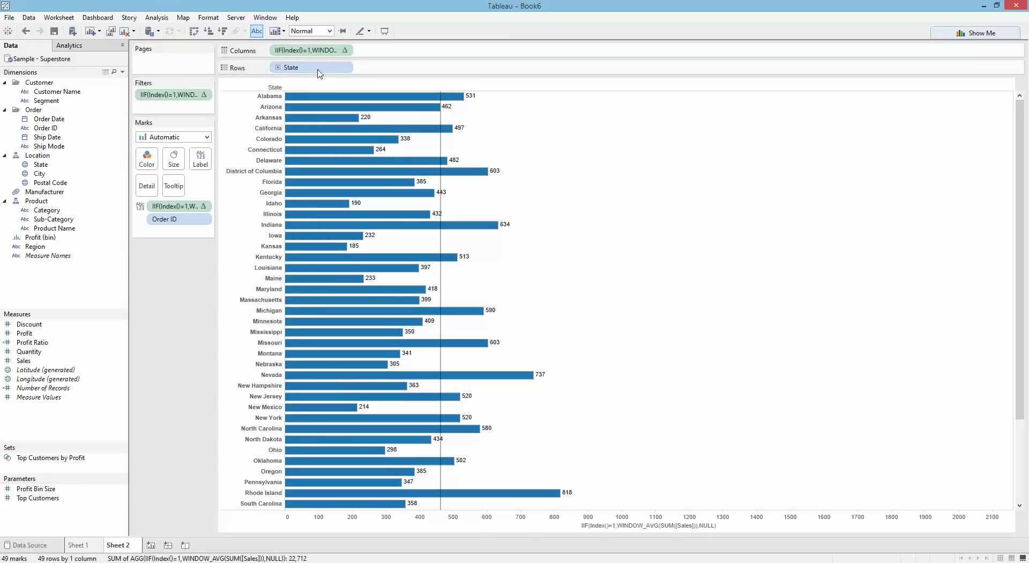
Save the IIF column calculation as a reusable measure named Average Order Value.
drag(313, 50, 86, 347)
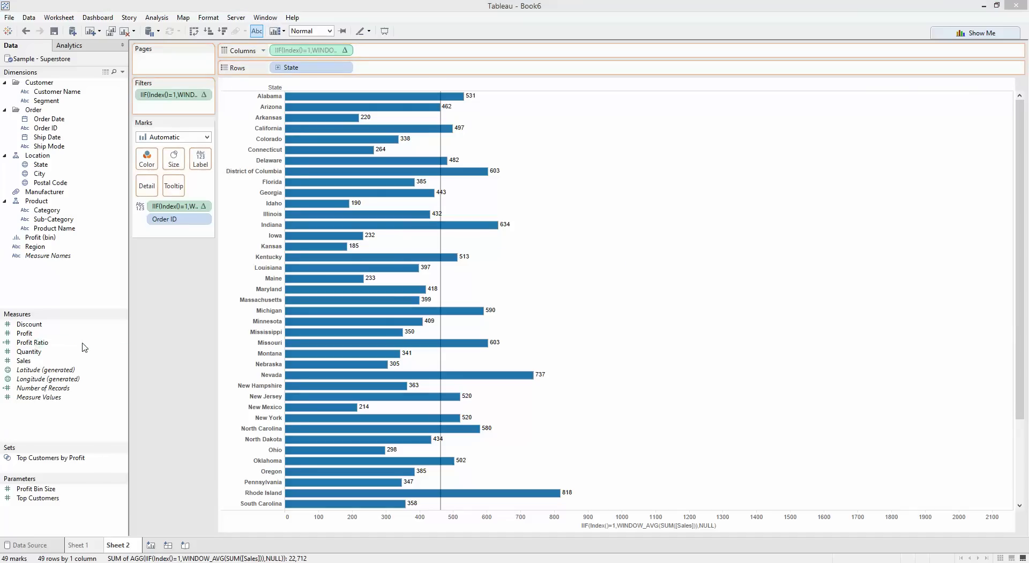
text(Average Order Value)
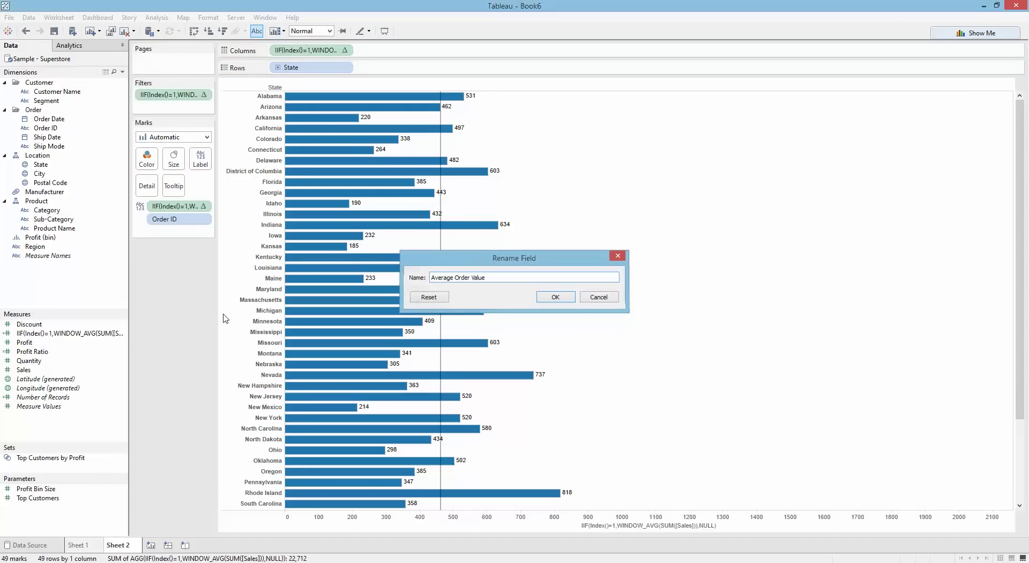
key(Return)
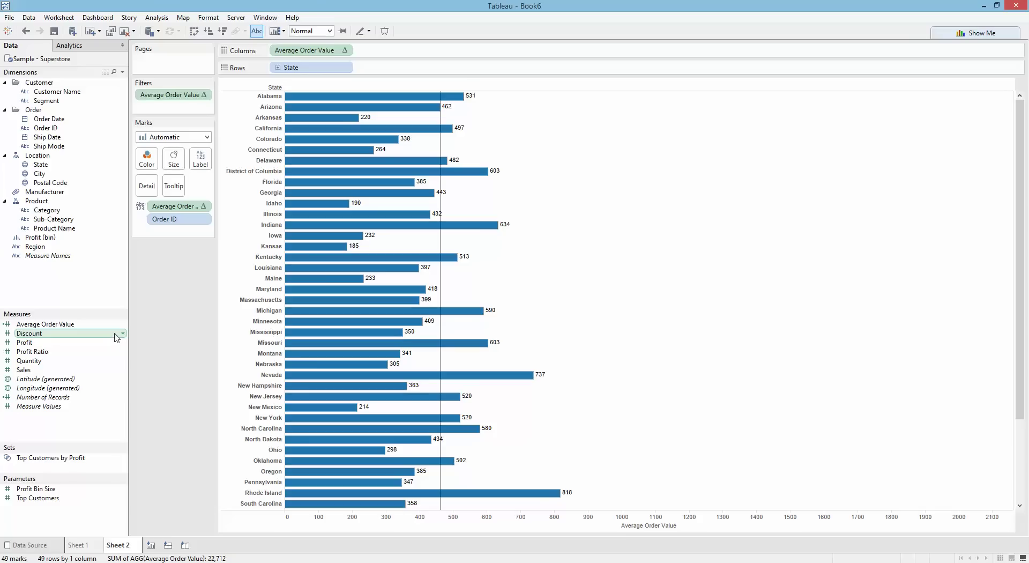
Create a new worksheet with State on the rows and Average Order Value on the columns.
click(152, 545)
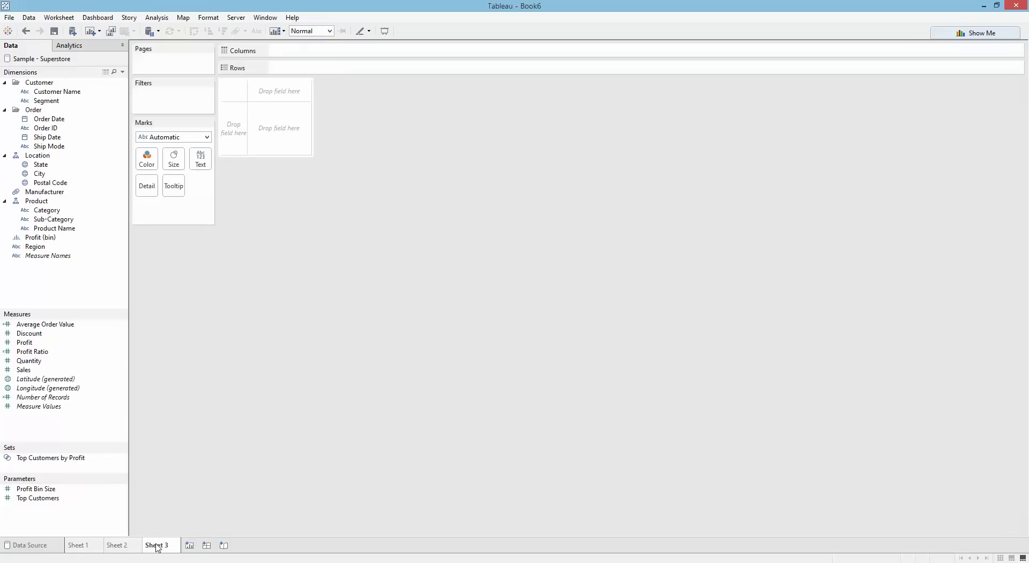
click(85, 326)
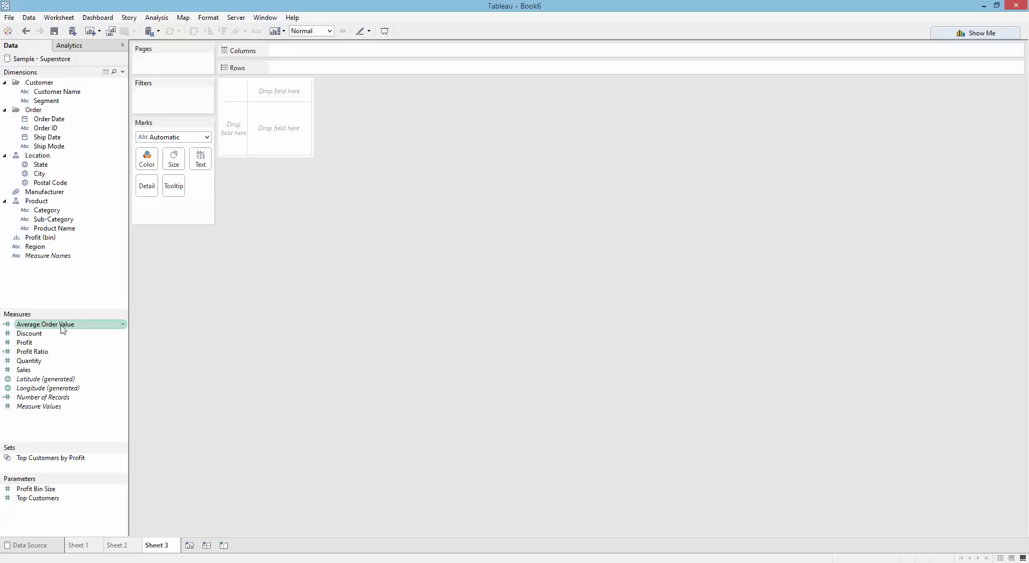
drag(40, 164, 231, 135)
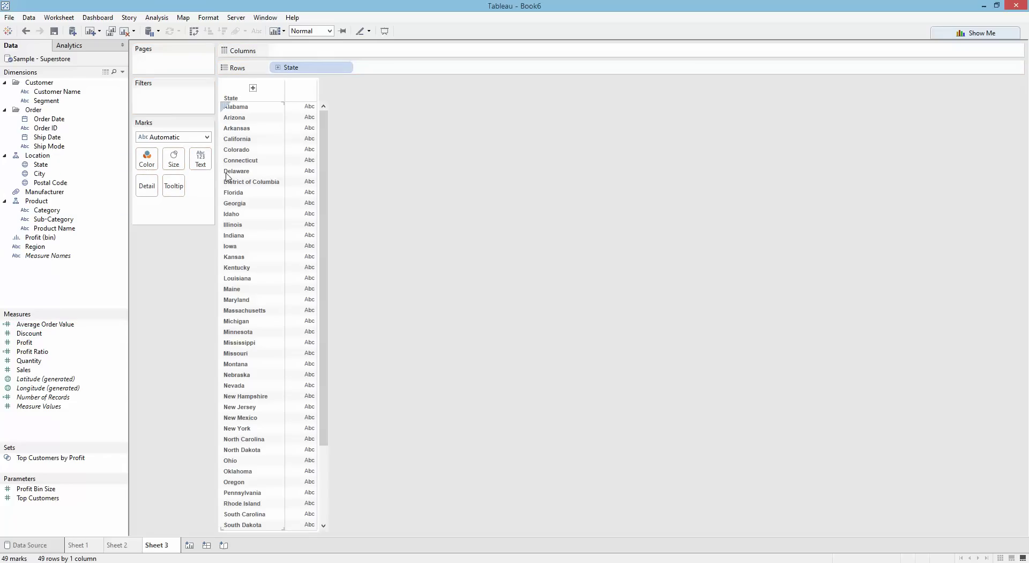
drag(70, 326, 357, 51)
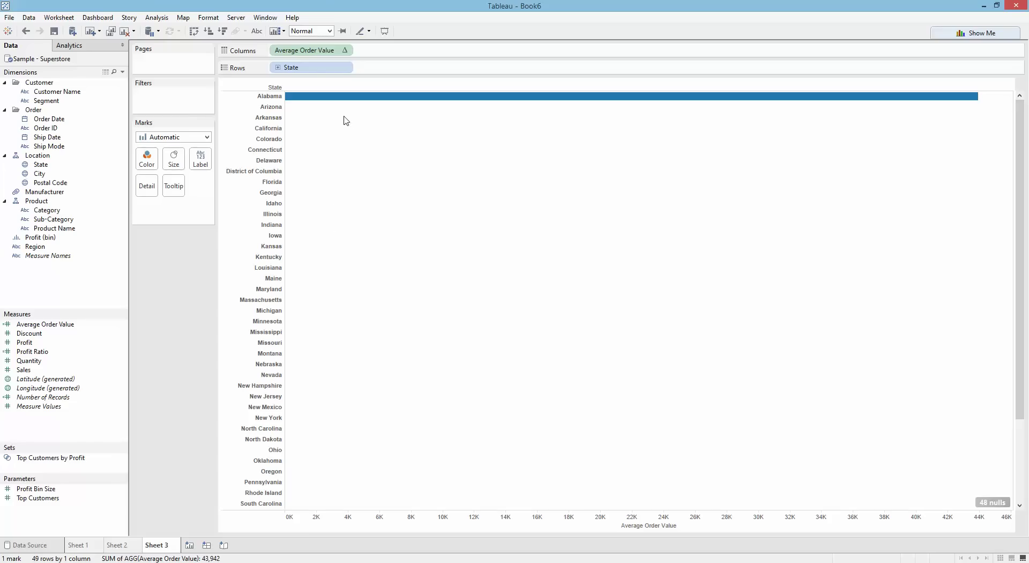
mouse_move(343, 102)
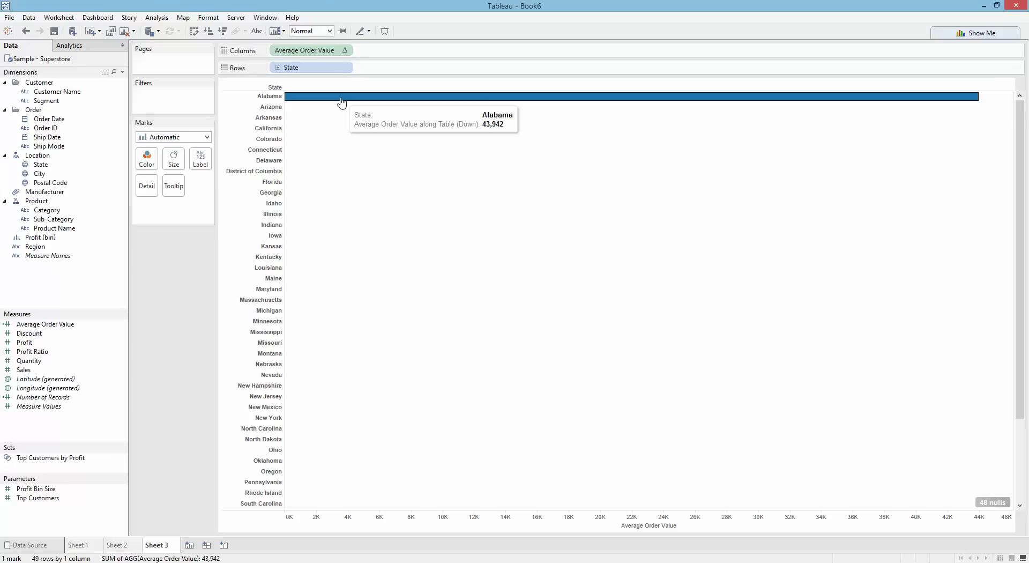
right_click(346, 162)
click(338, 138)
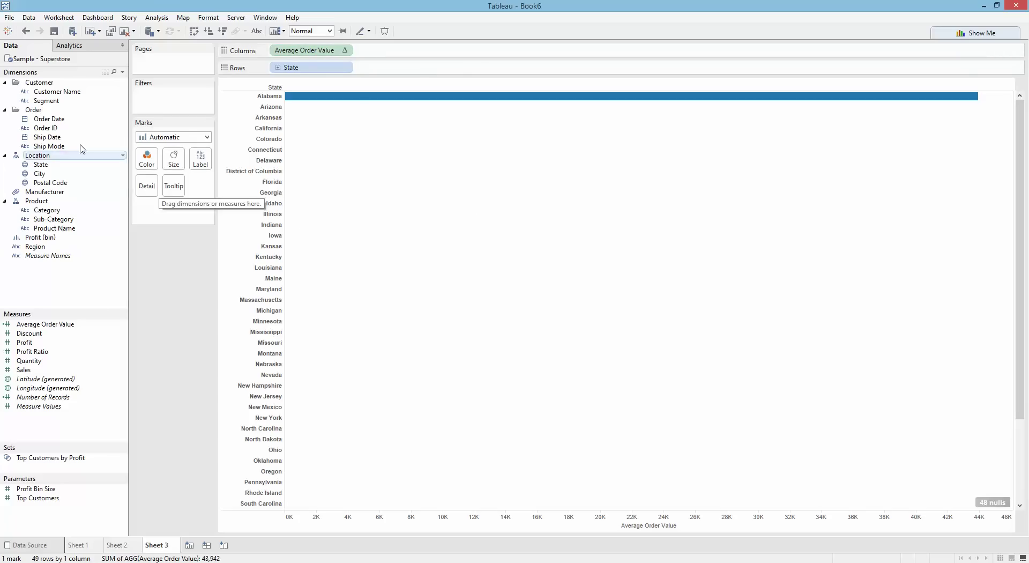
Add Order ID to the marks' detail and set Average Order Value to compute using Order ID.
drag(45, 128, 154, 193)
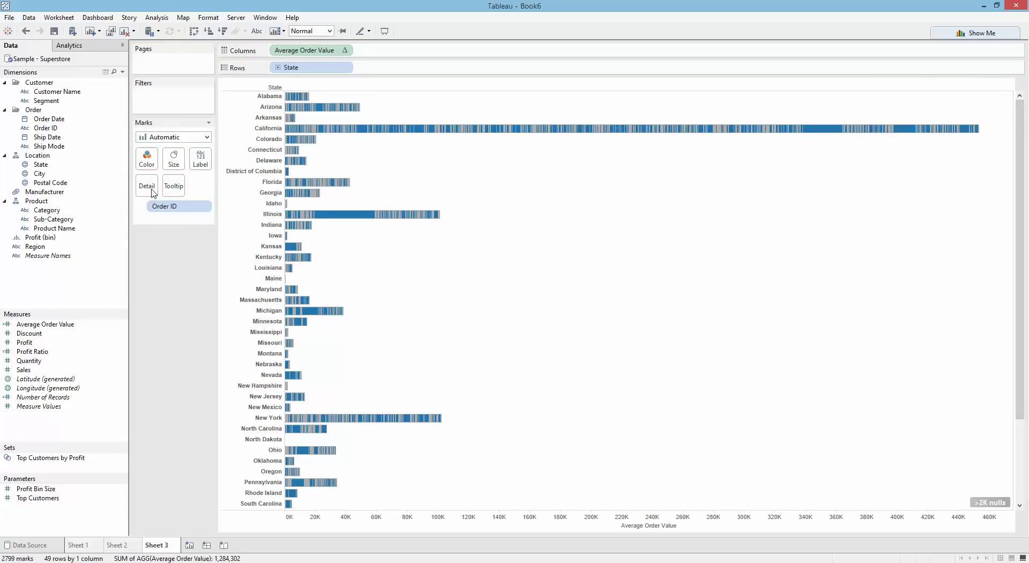
click(345, 50)
mouse_move(332, 193)
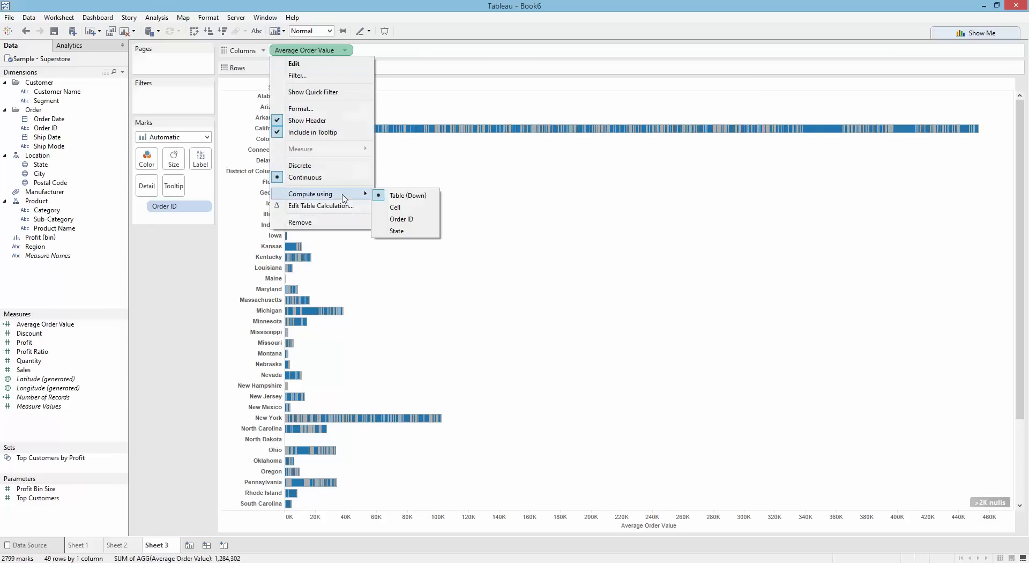
click(403, 217)
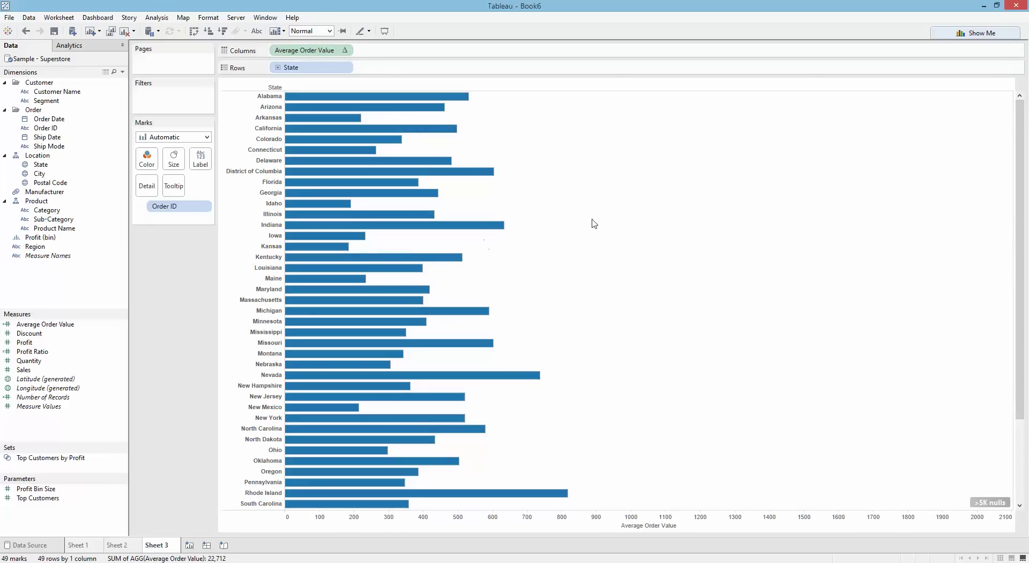
Filter out the null values of Average Order Value and sort the states in descending order.
click(989, 500)
click(491, 283)
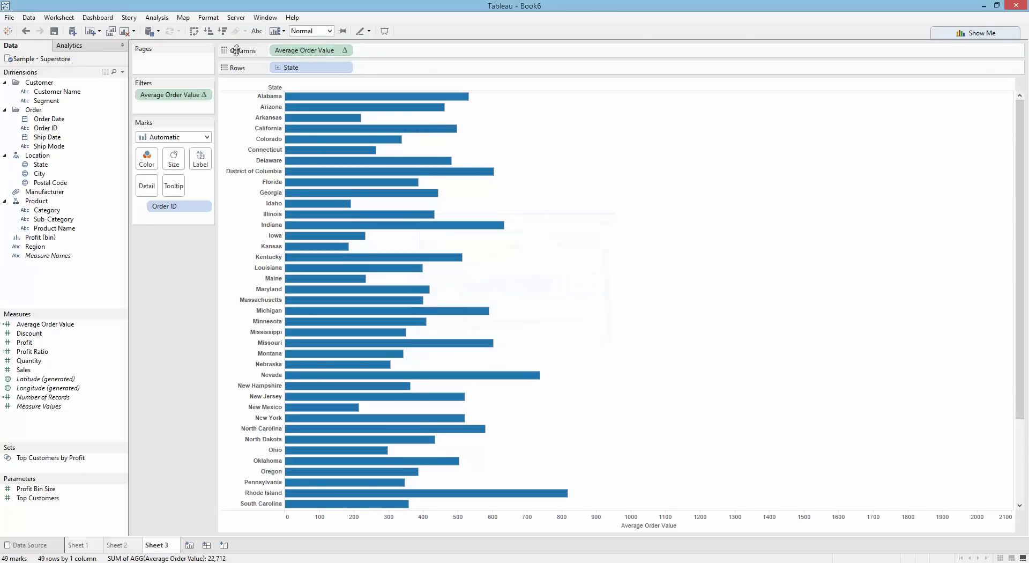
click(223, 30)
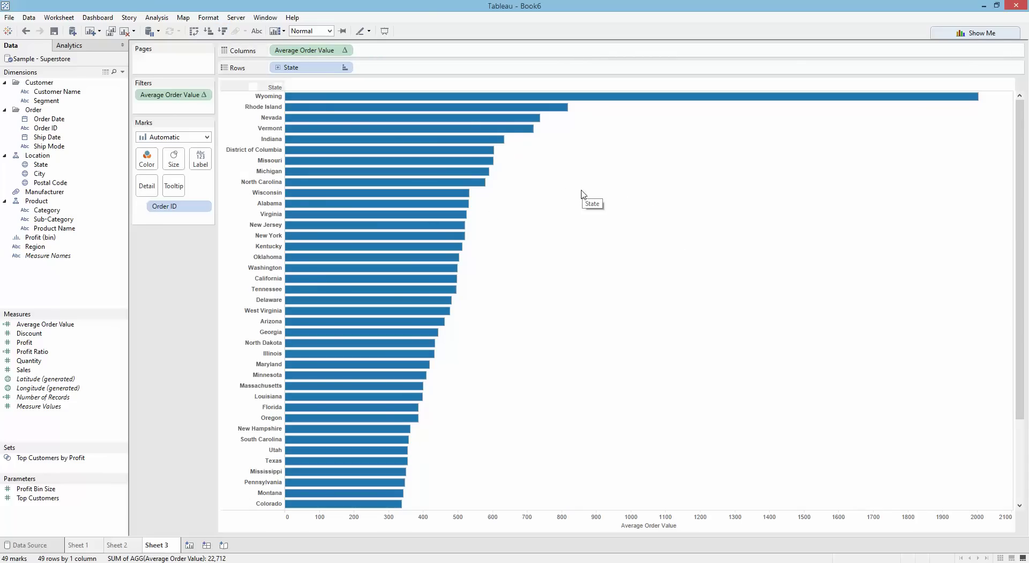
Clear the worksheet and start a calculated field from the Sales measure with the formula SUM([Sales]).
click(125, 31)
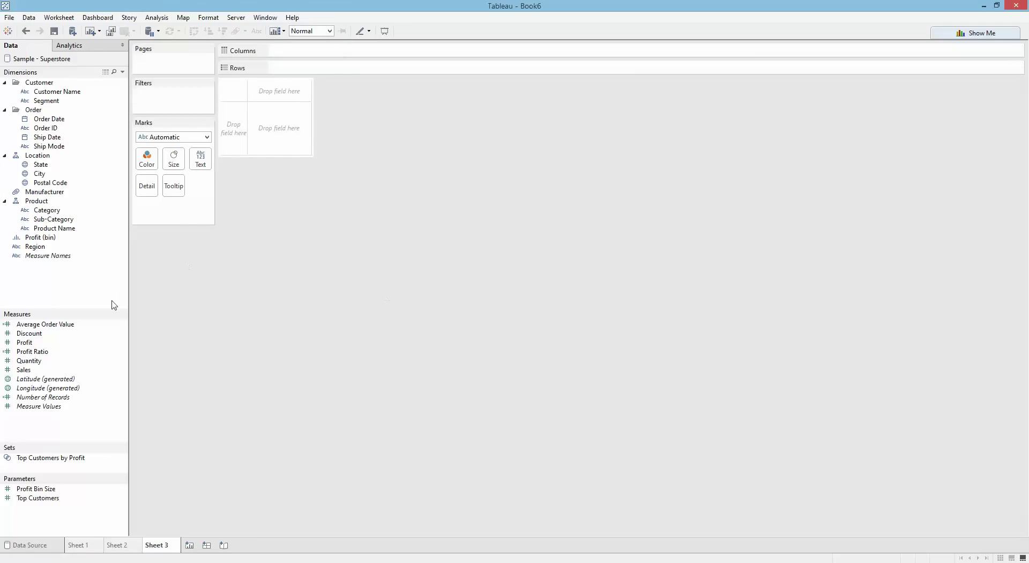
right_click(52, 370)
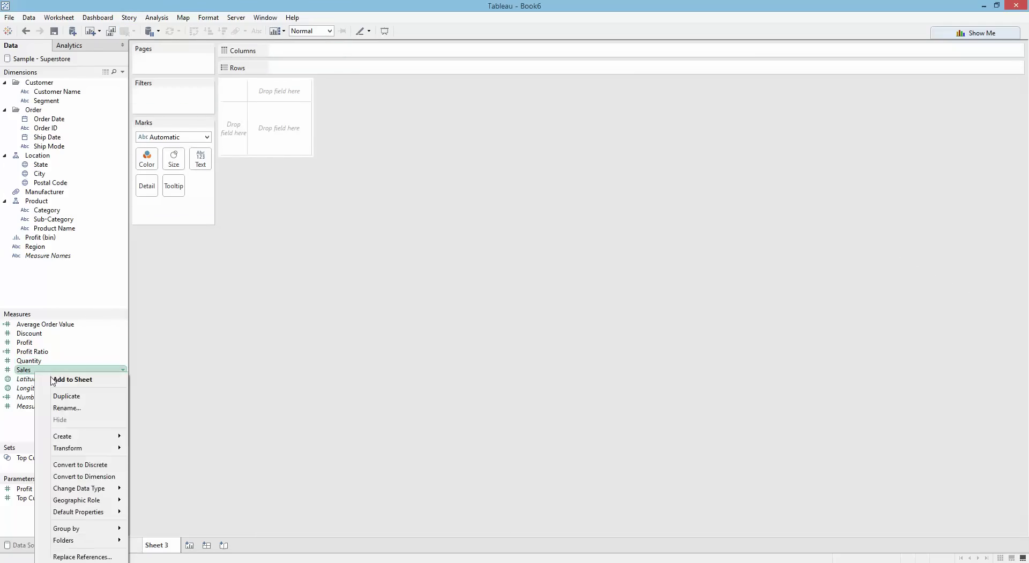
mouse_move(81, 436)
click(161, 437)
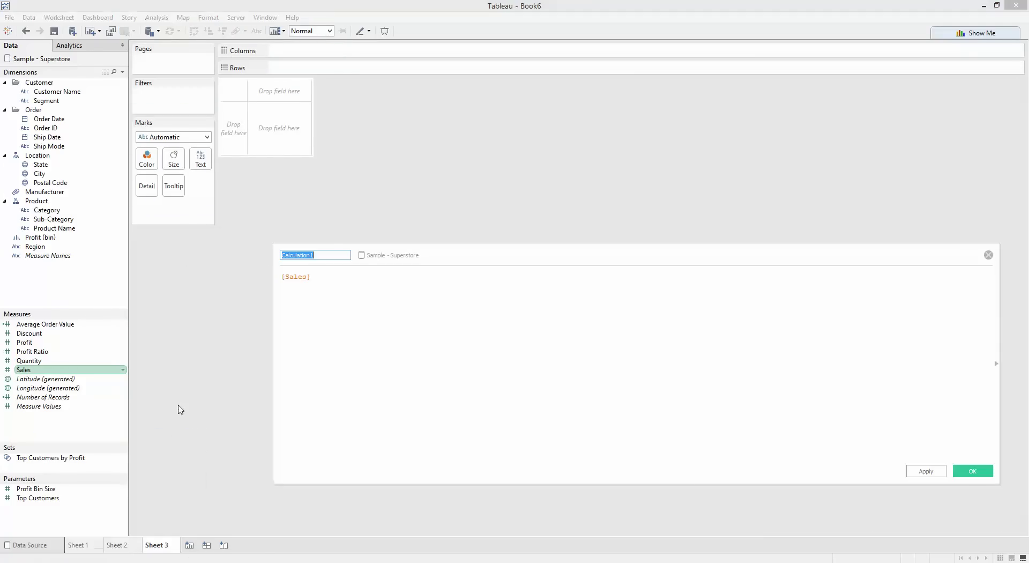
click(283, 276)
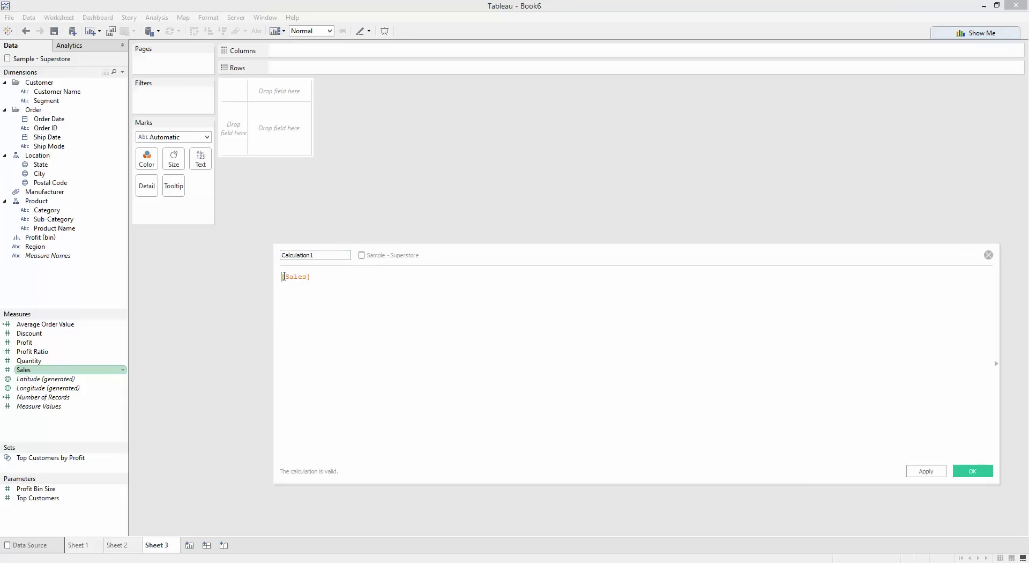
text(SUM()
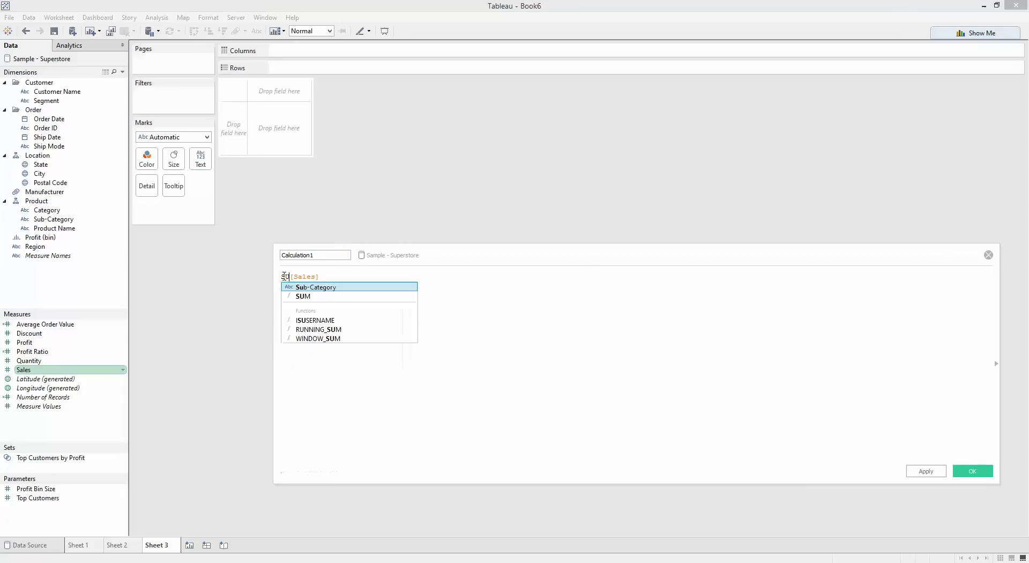
text())
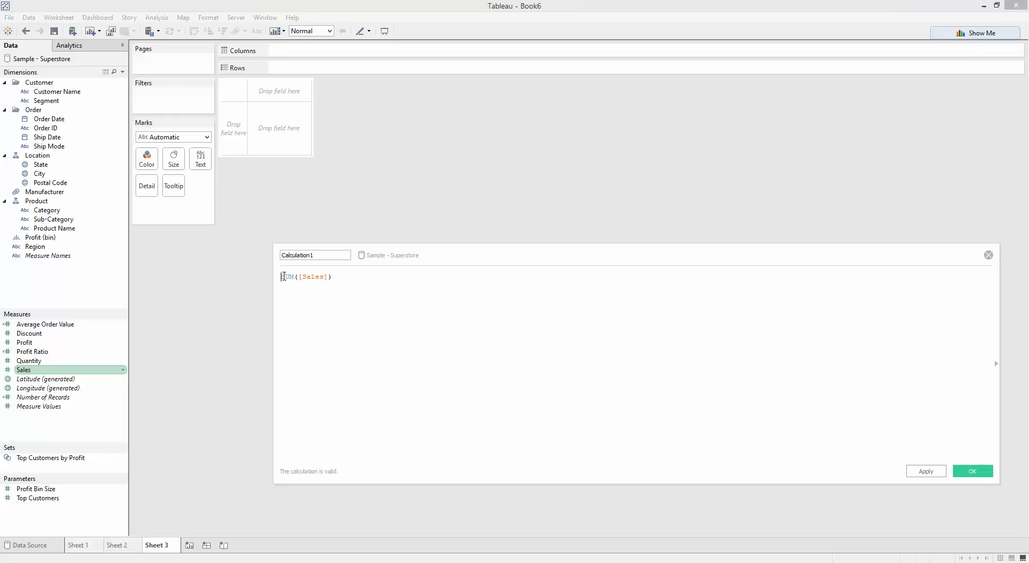
Turn the calculated field's formula into the level of detail expression { INCLUDE [Order ID] : SUM([Sales])}.
text(S)
text( IN)
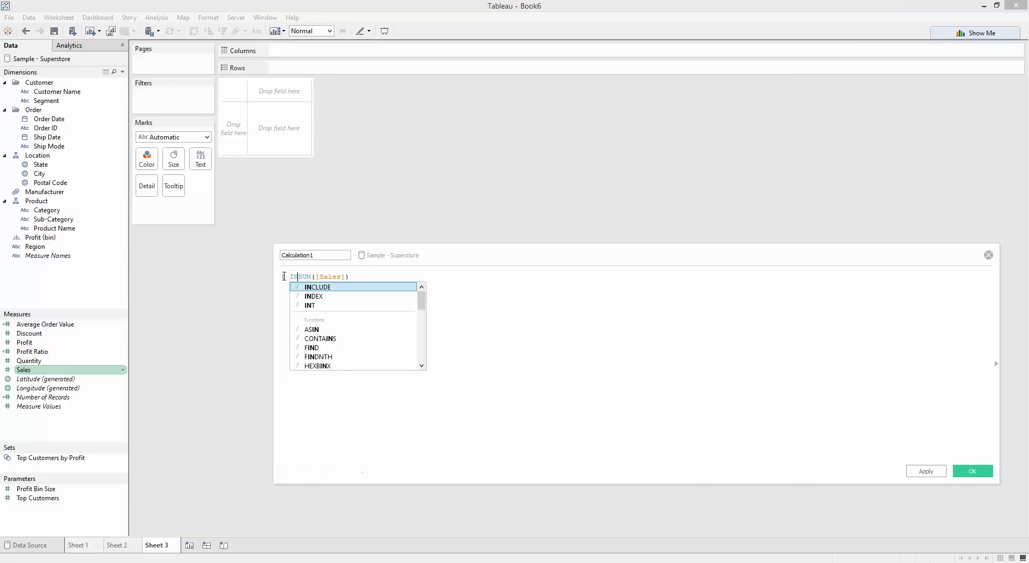
key(Return)
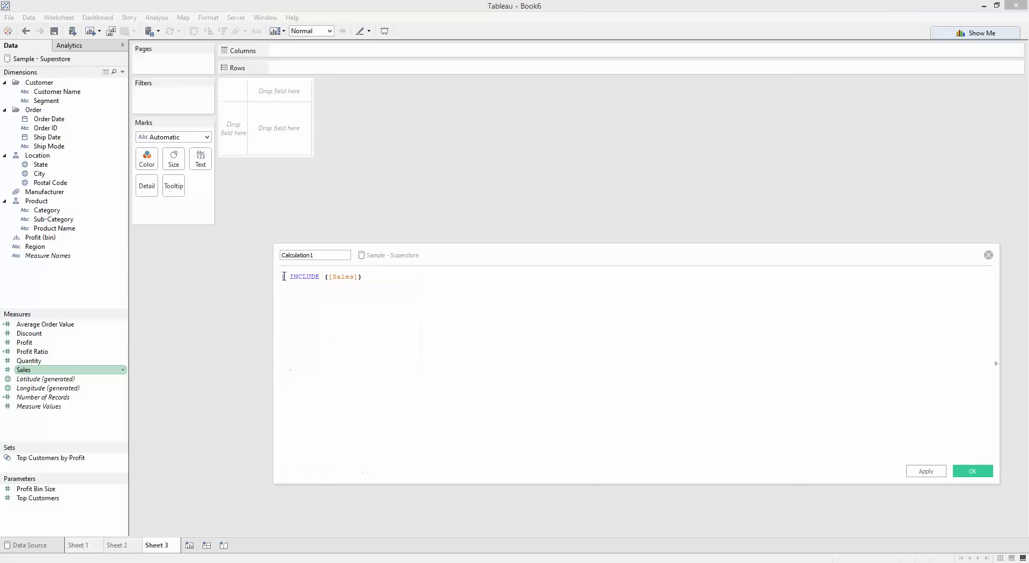
text([Orde)
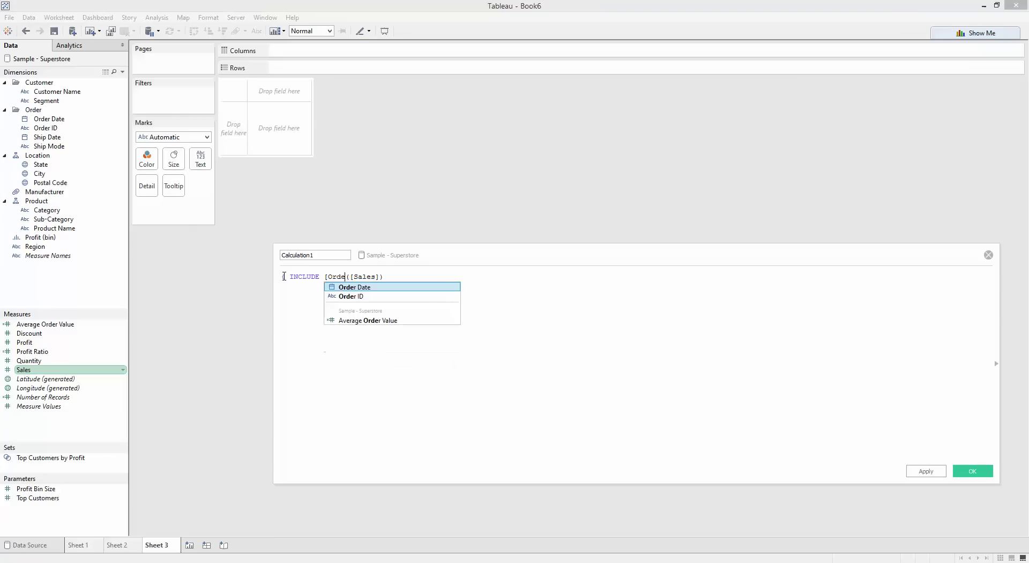
key(Down)
key(Return)
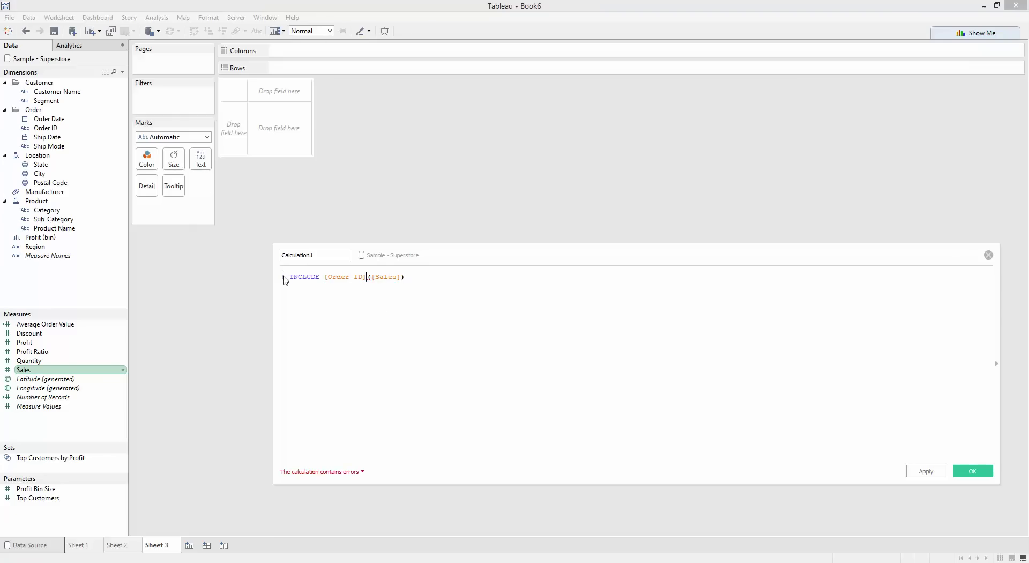
text(: SUM)
key(End)
text(})
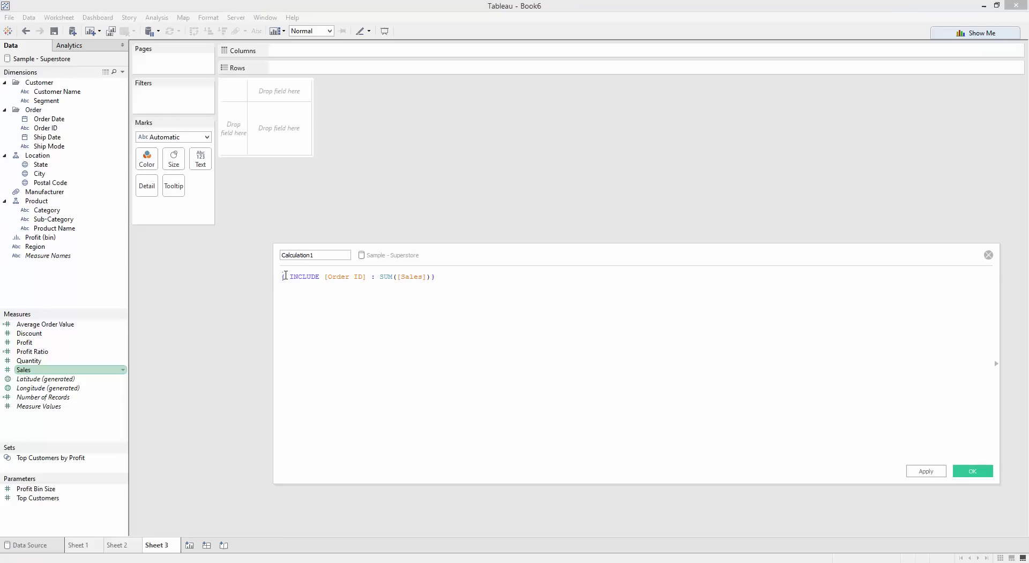
drag(387, 278, 424, 281)
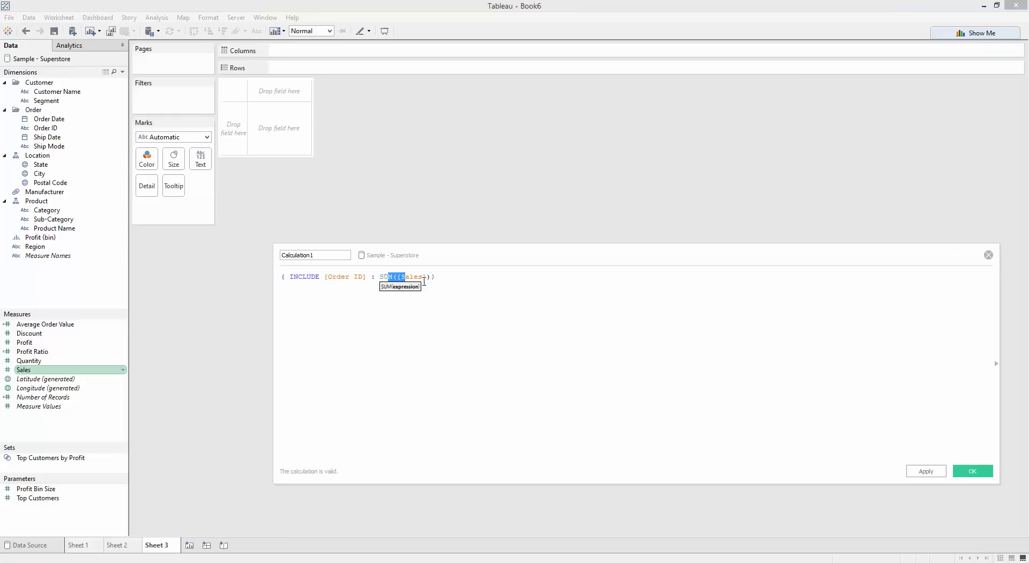
Wrap the level of detail expression in an AVG aggregation: AVG( { INCLUDE [Order ID] : SUM([Sales])} ).
click(346, 277)
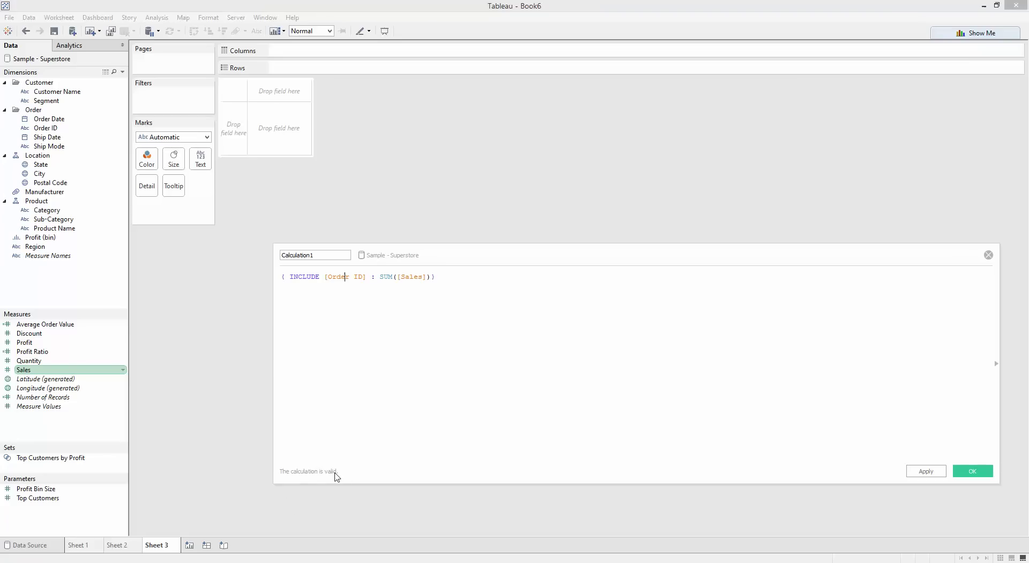
key(ctrl+a)
click(290, 277)
text(AVG)
click(322, 287)
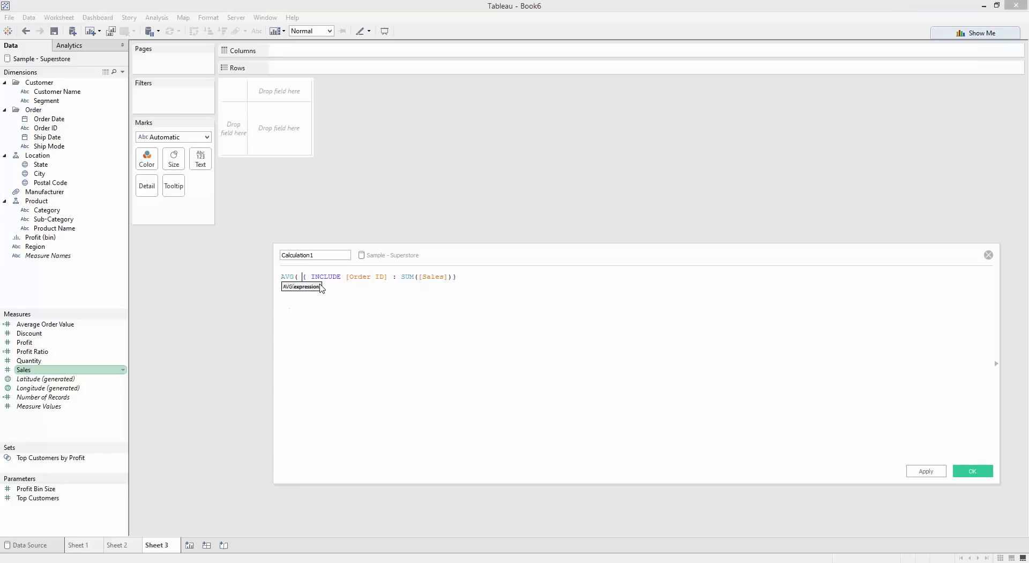
text())
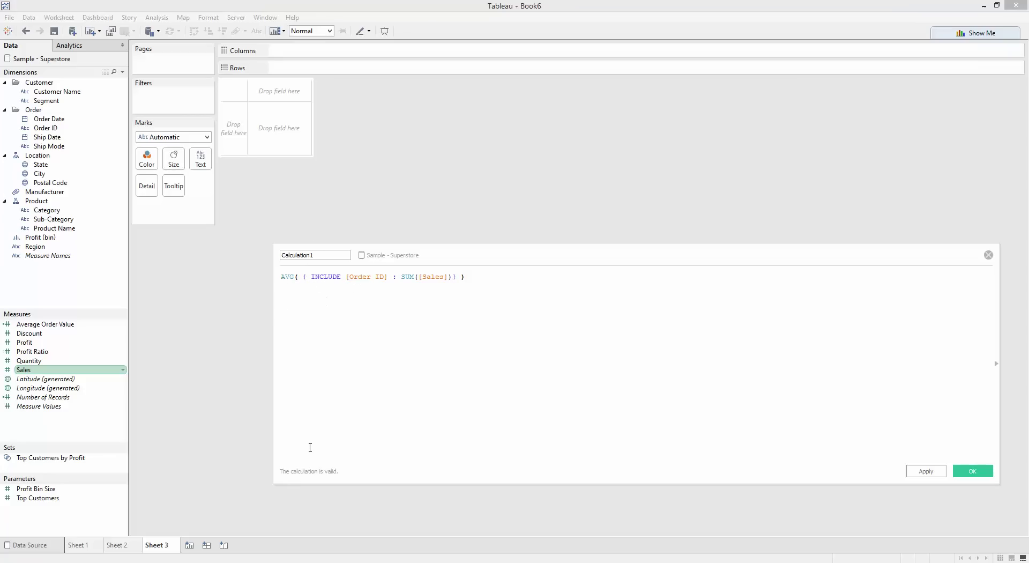
Name the calculated field LOD Avg Order Value and save it.
double_click(300, 251)
text(LOD Avg Order Value)
click(973, 471)
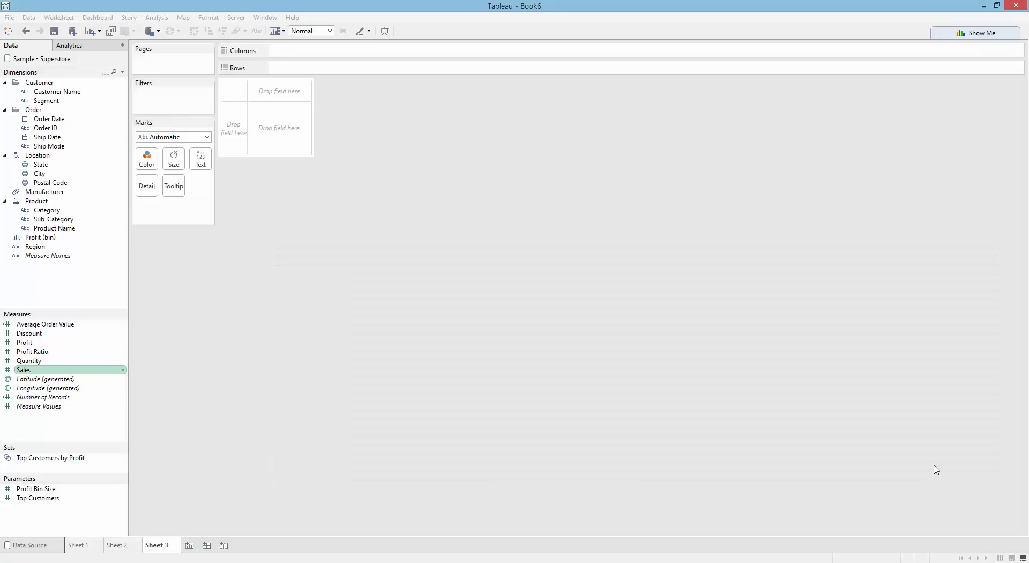
Plot LOD Avg Order Value on Columns and compare its bar with the average line of the orders on Sheet 1.
click(64, 345)
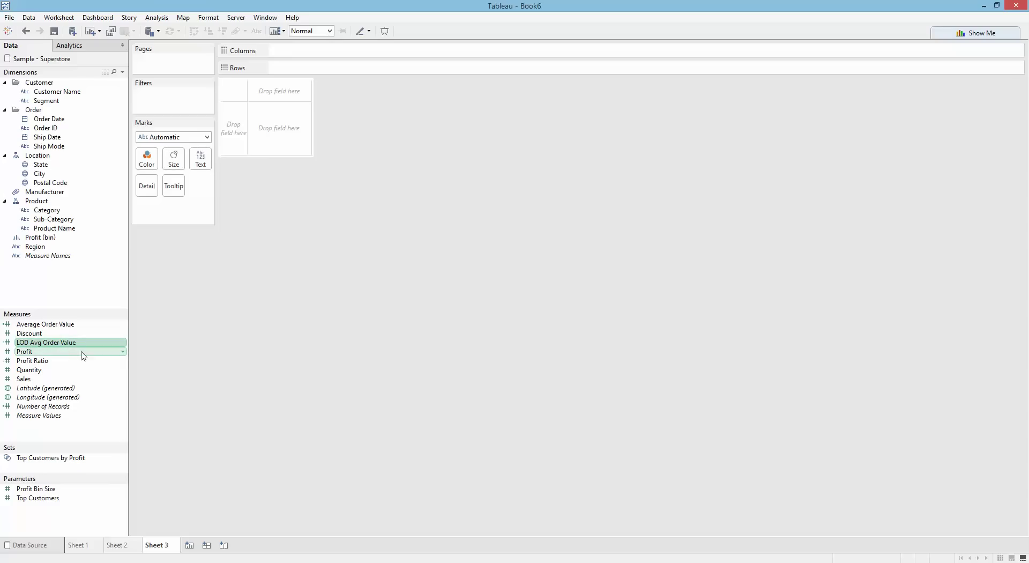
drag(61, 345, 298, 54)
mouse_move(437, 91)
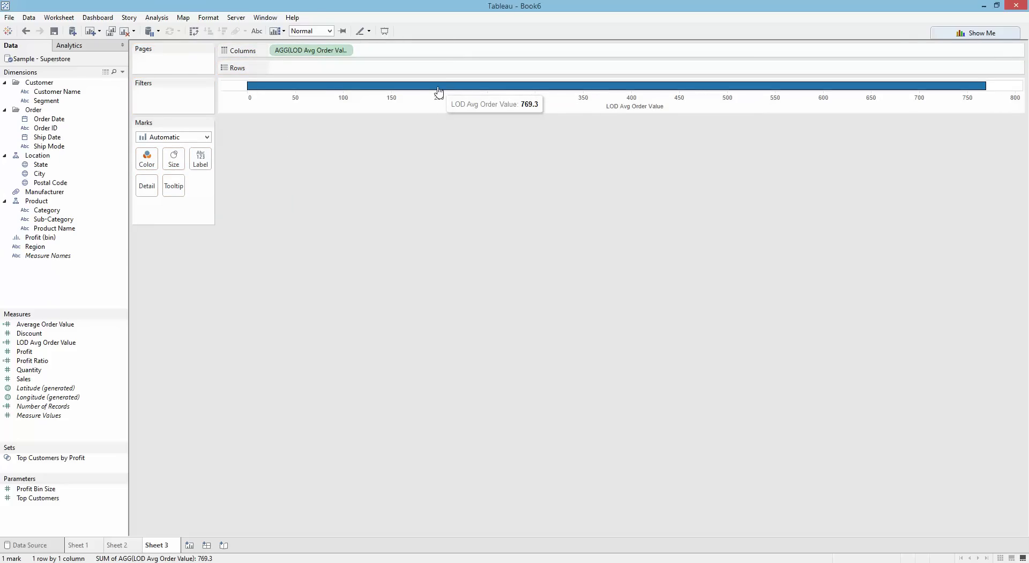
click(79, 545)
mouse_move(278, 131)
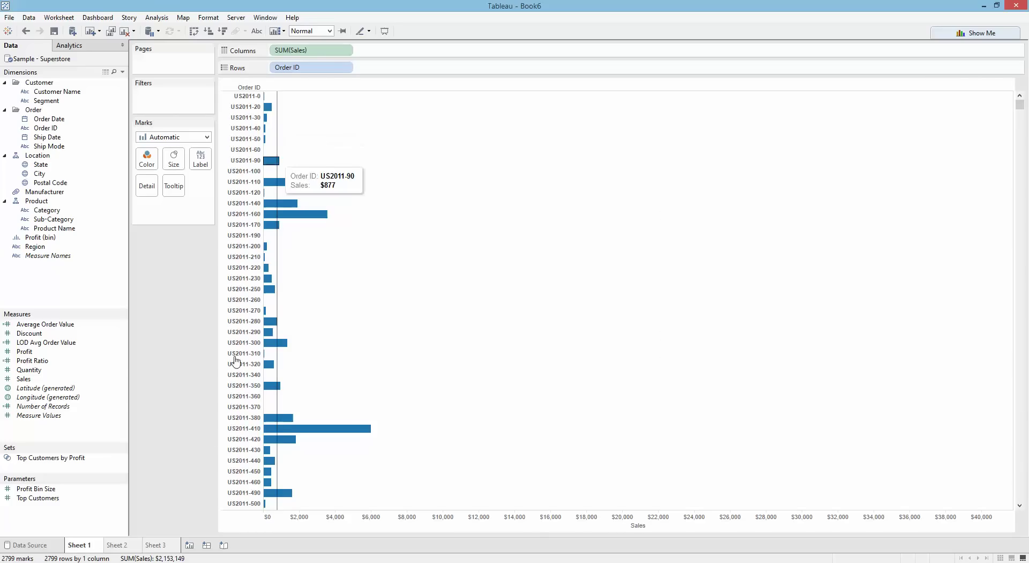
click(165, 545)
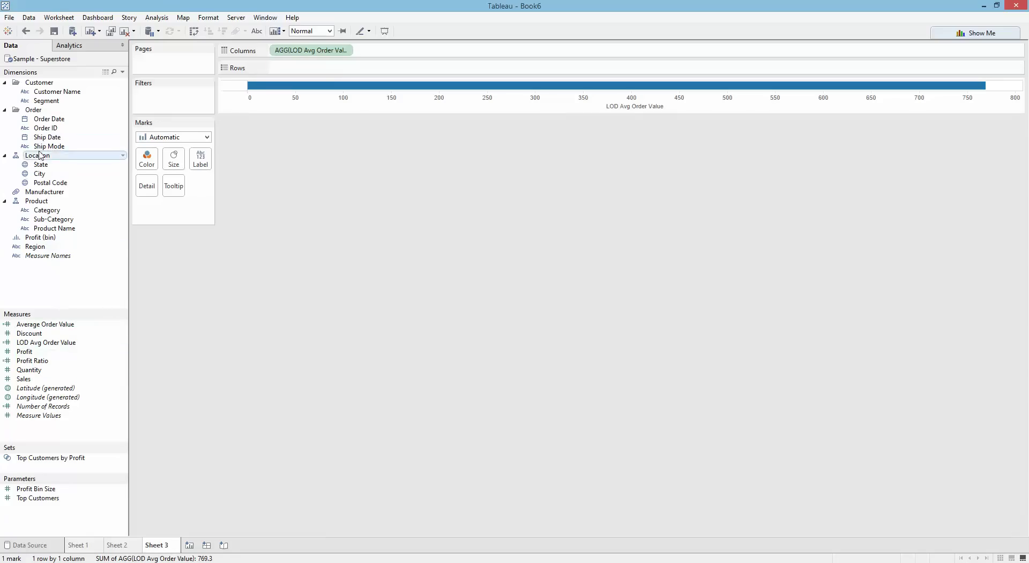
Break LOD Avg Order Value down by State on Rows, sort the states in descending order and label the bars with the measure.
drag(41, 164, 323, 72)
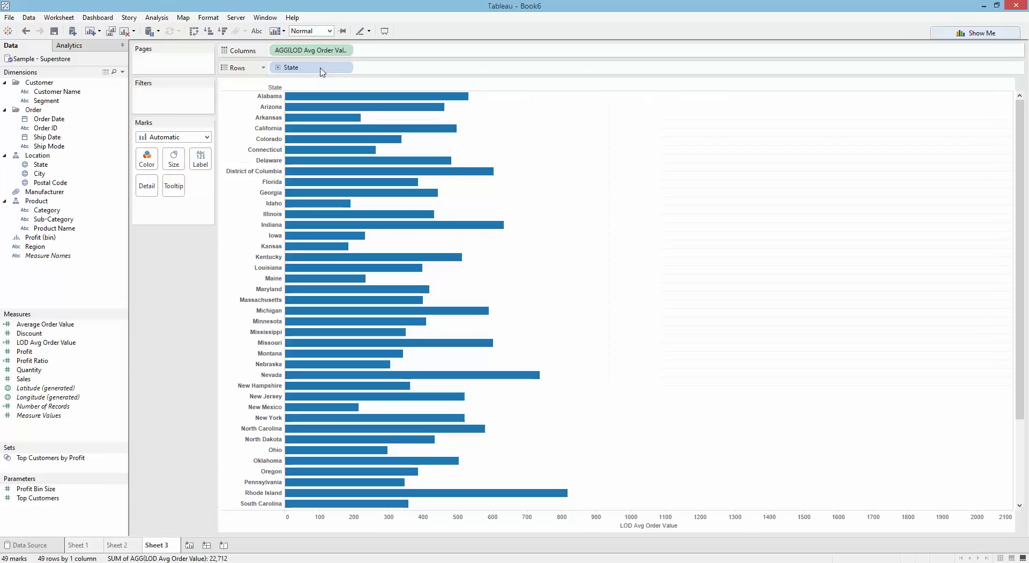
click(222, 30)
drag(306, 50, 202, 166)
mouse_move(971, 96)
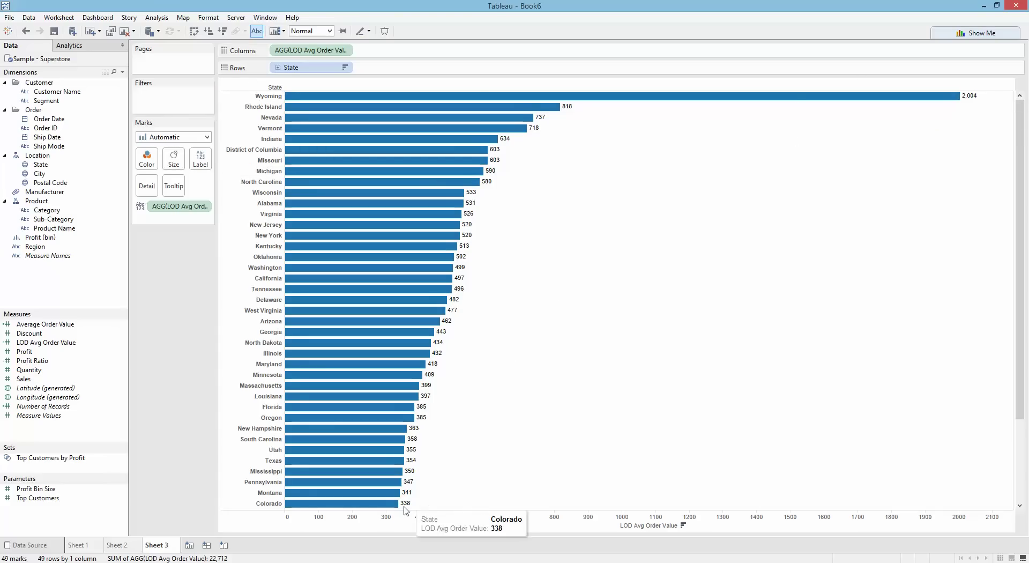
Sort the states on Sheet 2 in descending order and compare the table calculation results with Sheet 3.
click(118, 545)
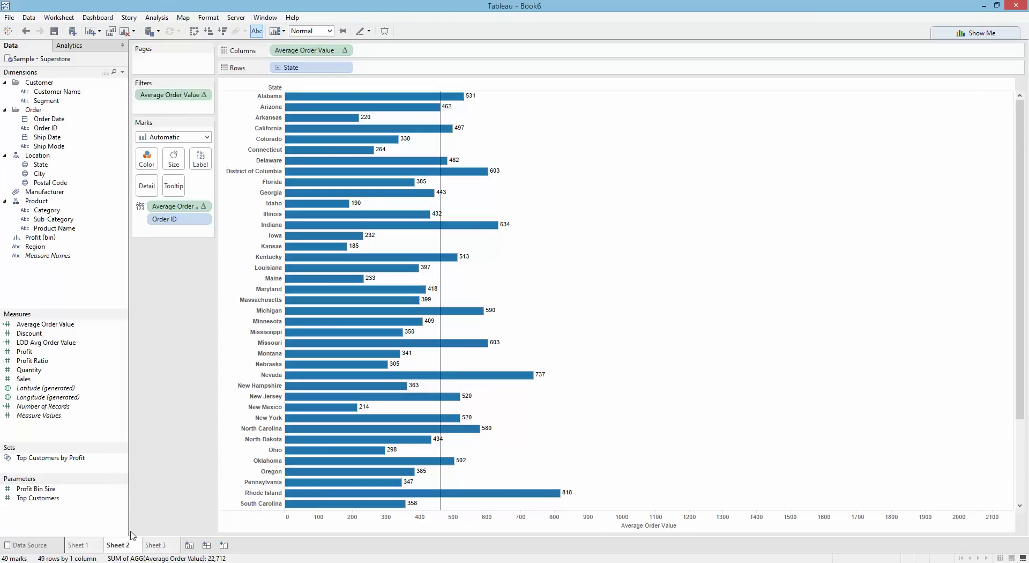
click(223, 30)
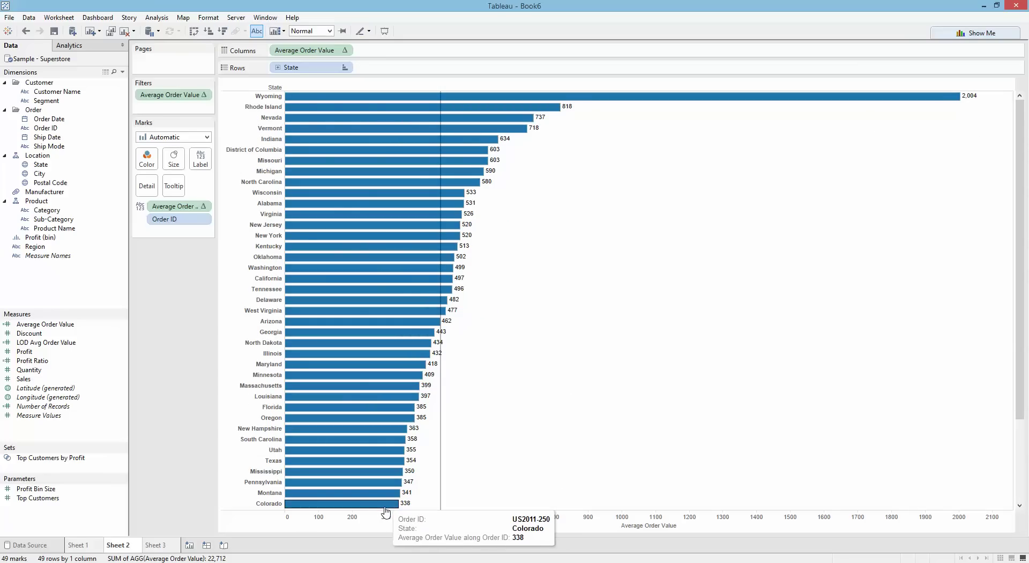
click(155, 545)
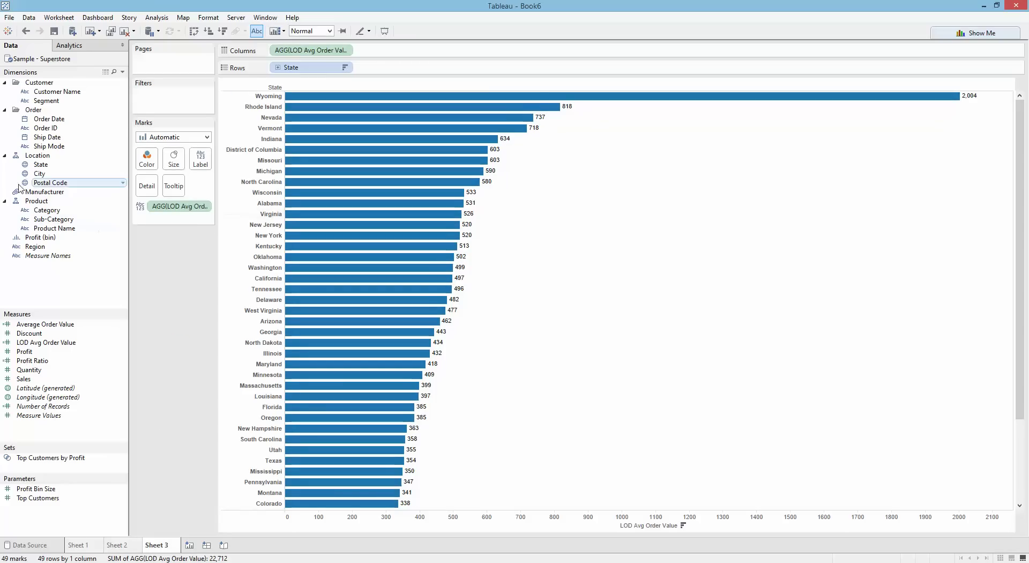
drag(35, 131, 64, 141)
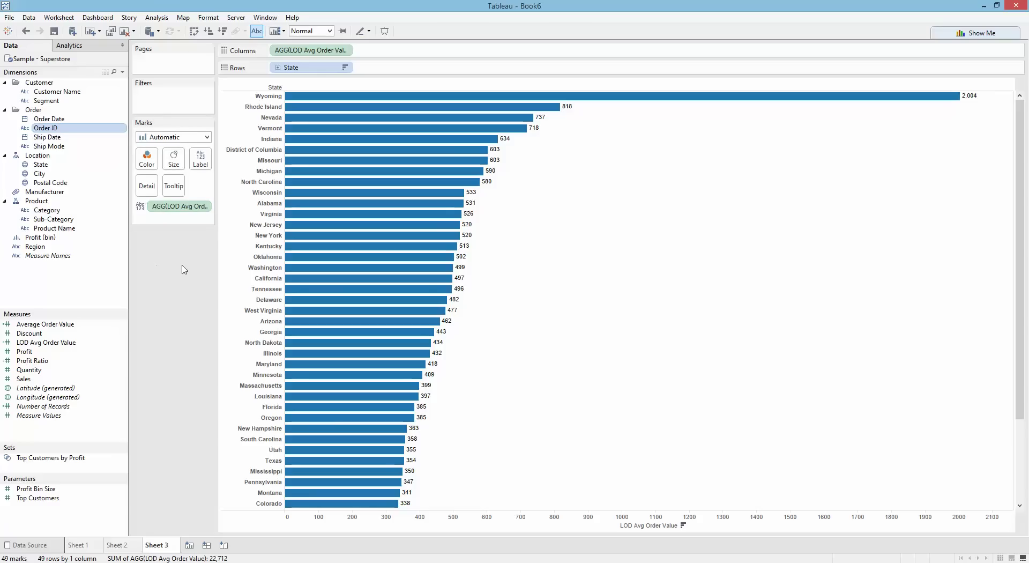
Create a map of State on a new worksheet and color the states by LOD Avg Order Value.
click(190, 545)
double_click(40, 164)
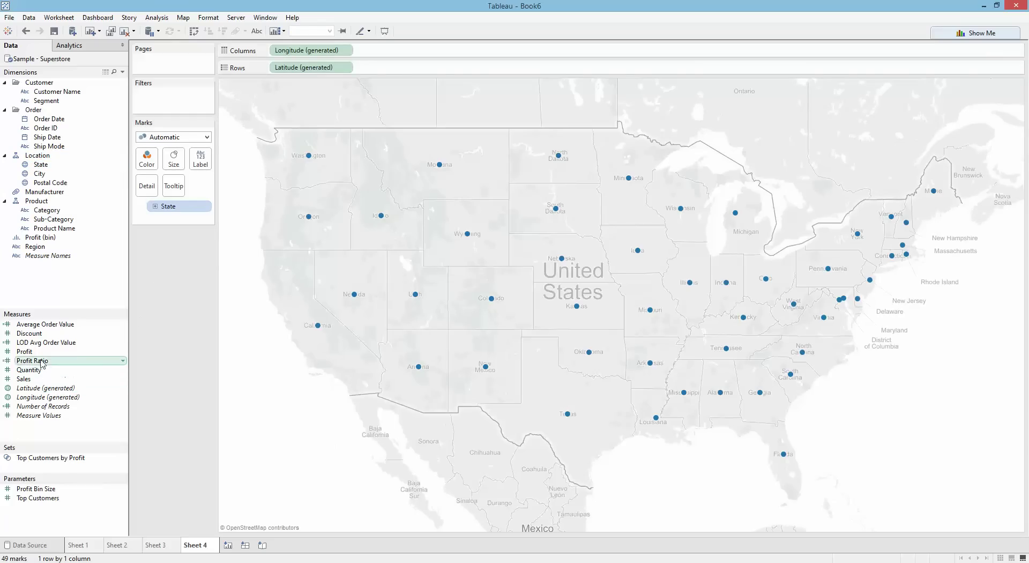
drag(54, 343, 147, 160)
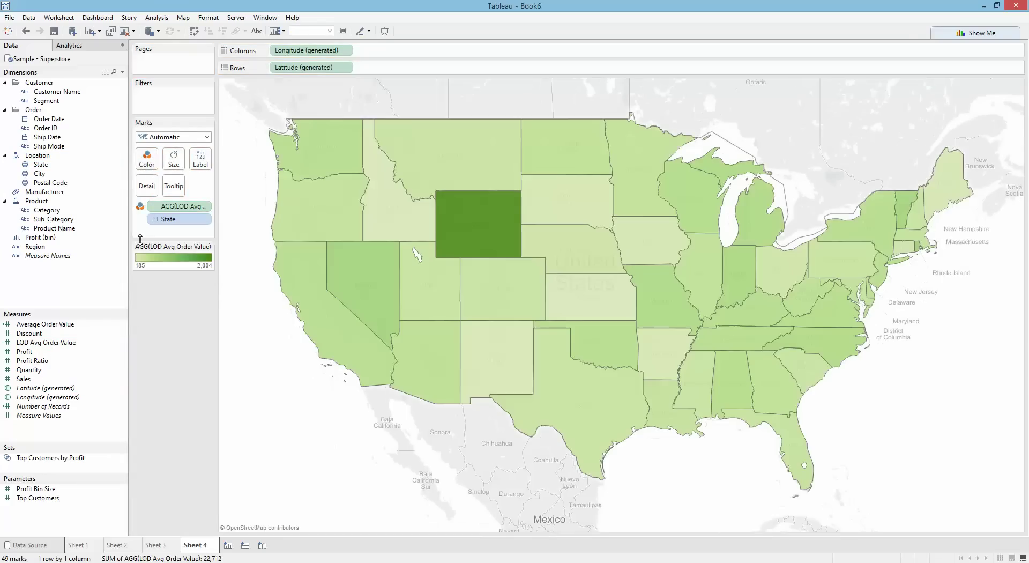
mouse_move(478, 220)
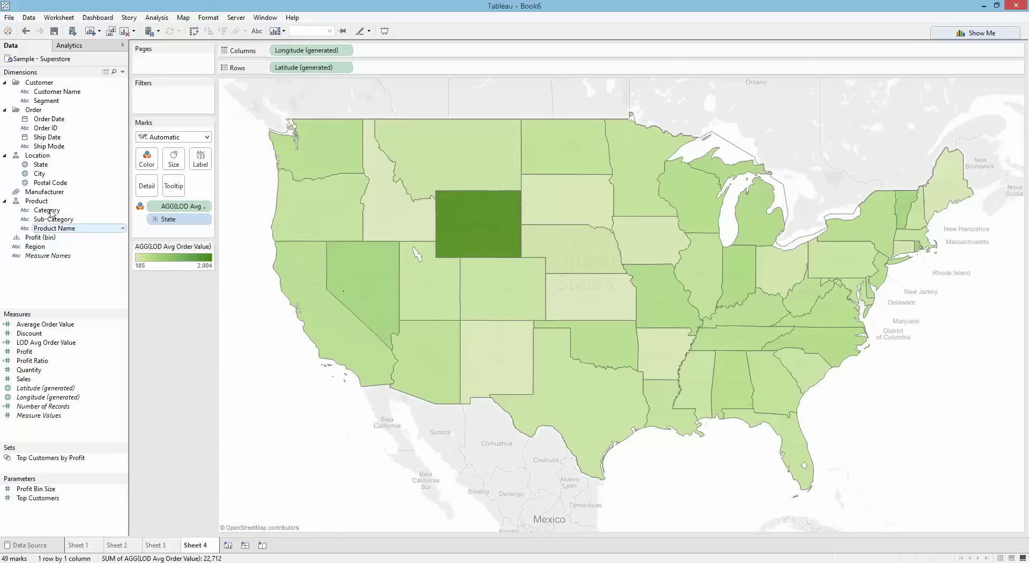
Size the map marks by Sales and change the LOD Avg Order Value color palette to Orange-Blue Diverging.
drag(30, 380, 173, 168)
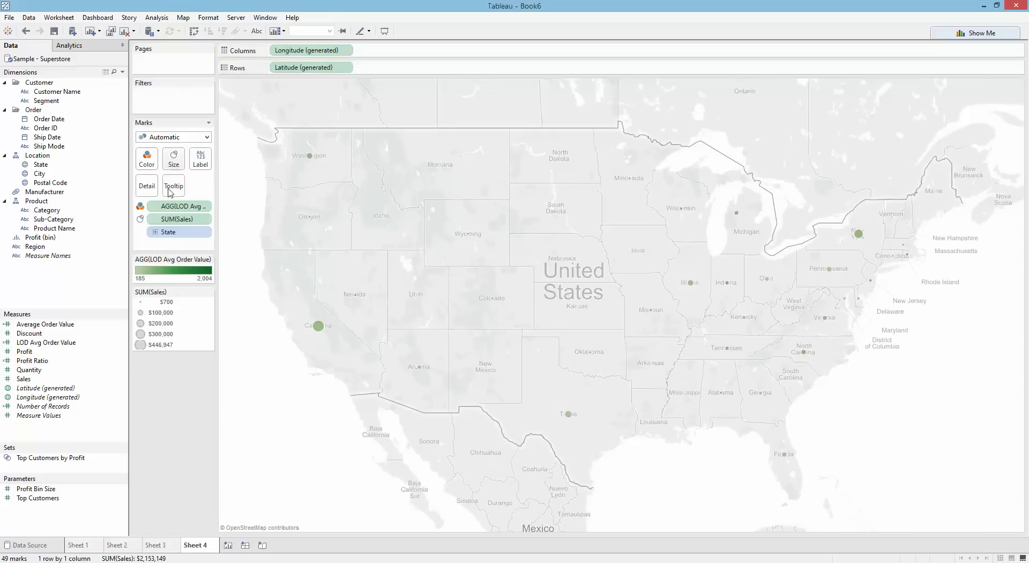
click(208, 260)
click(202, 275)
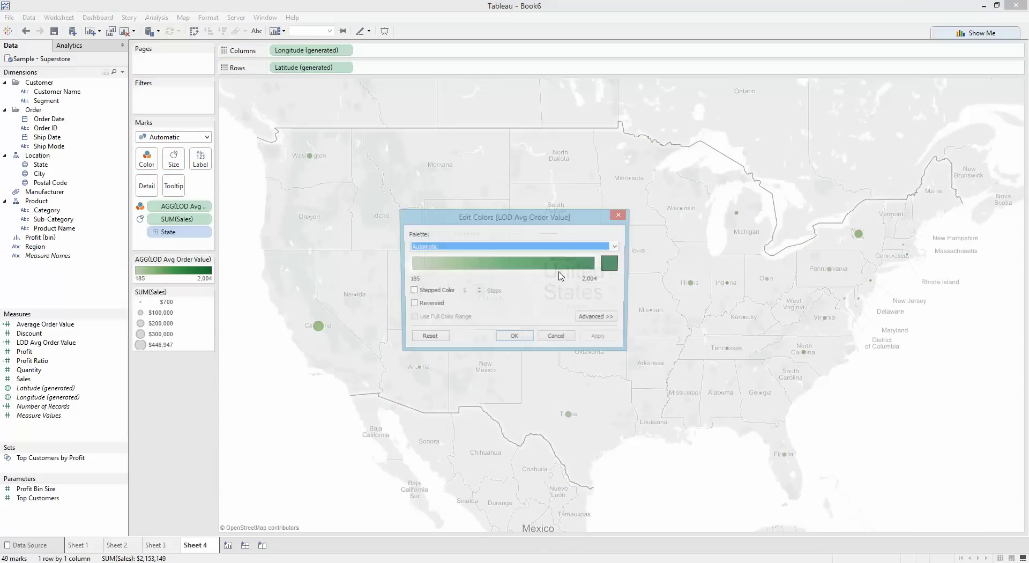
click(542, 246)
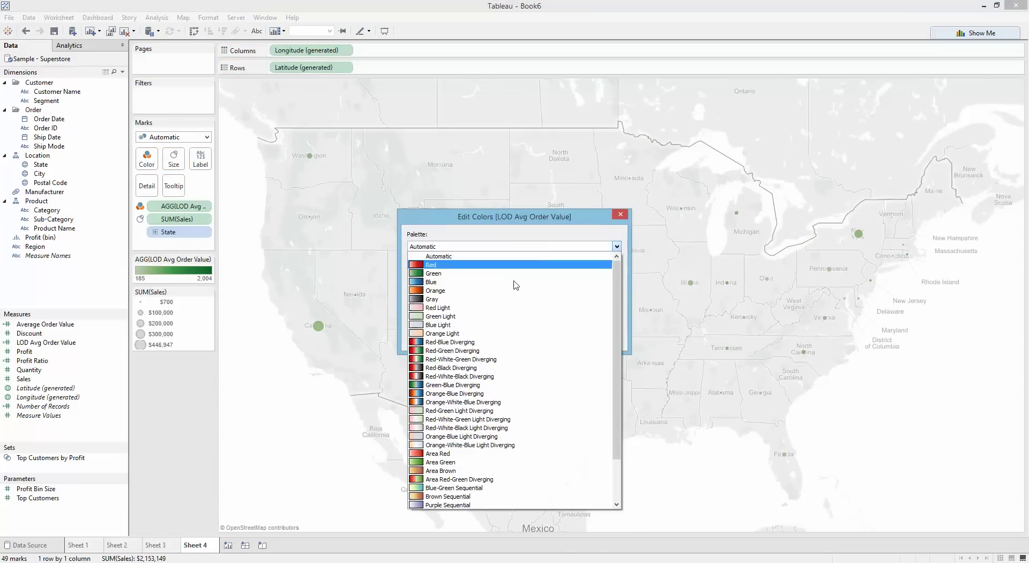
click(458, 397)
click(521, 346)
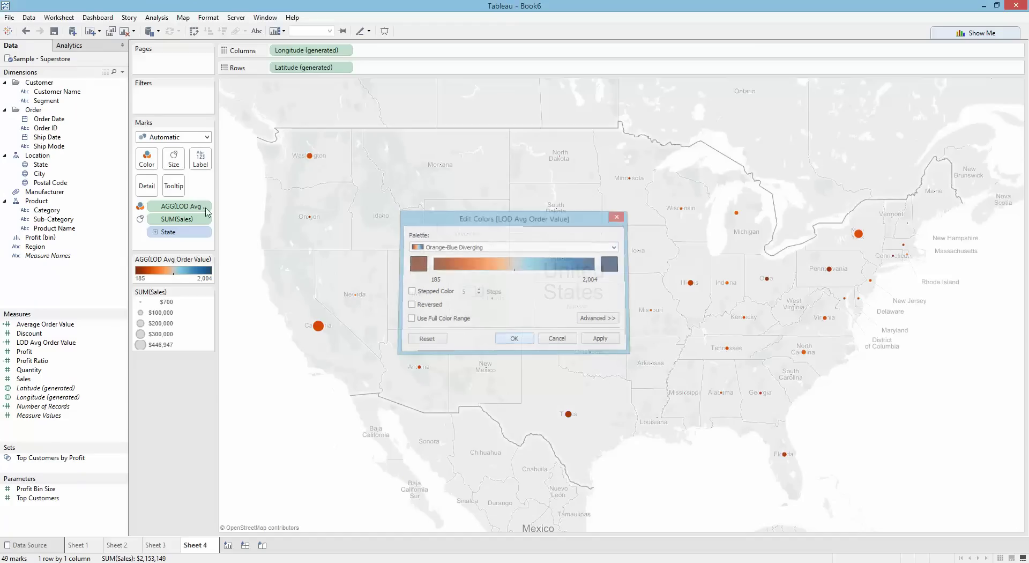
Enlarge the map's marks and exclude Wyoming from the view.
click(174, 158)
drag(198, 186, 242, 186)
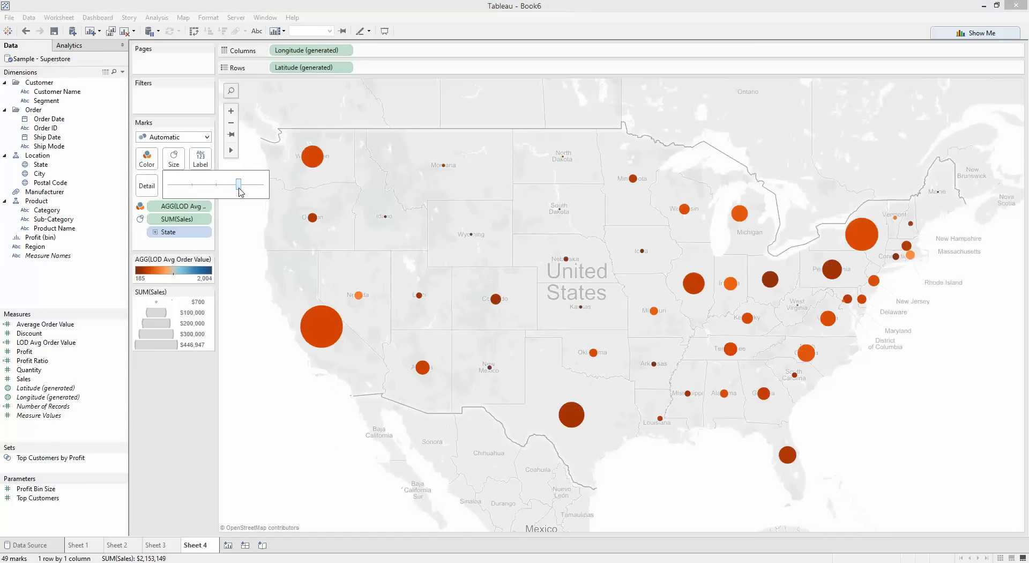
click(471, 235)
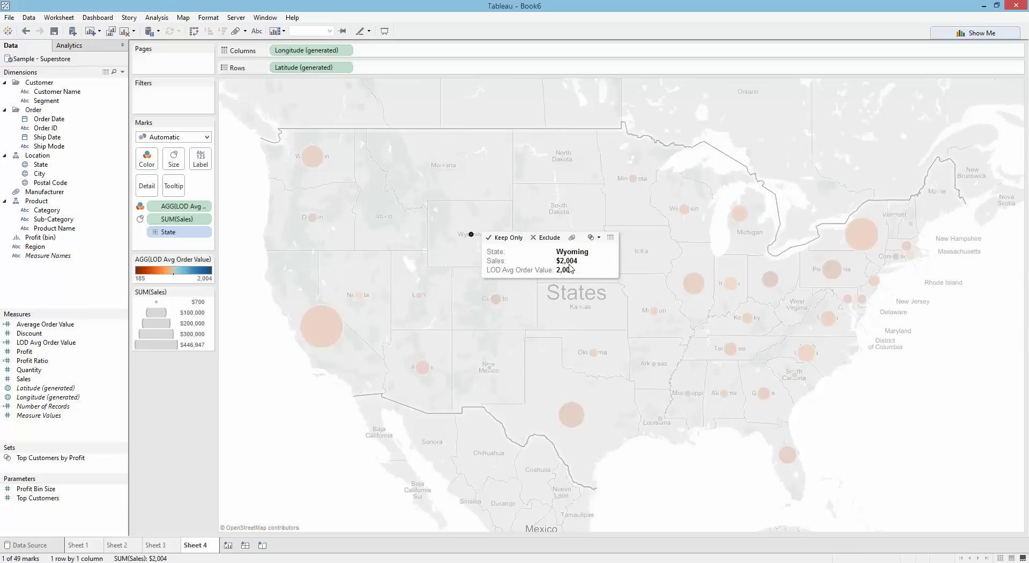
click(546, 237)
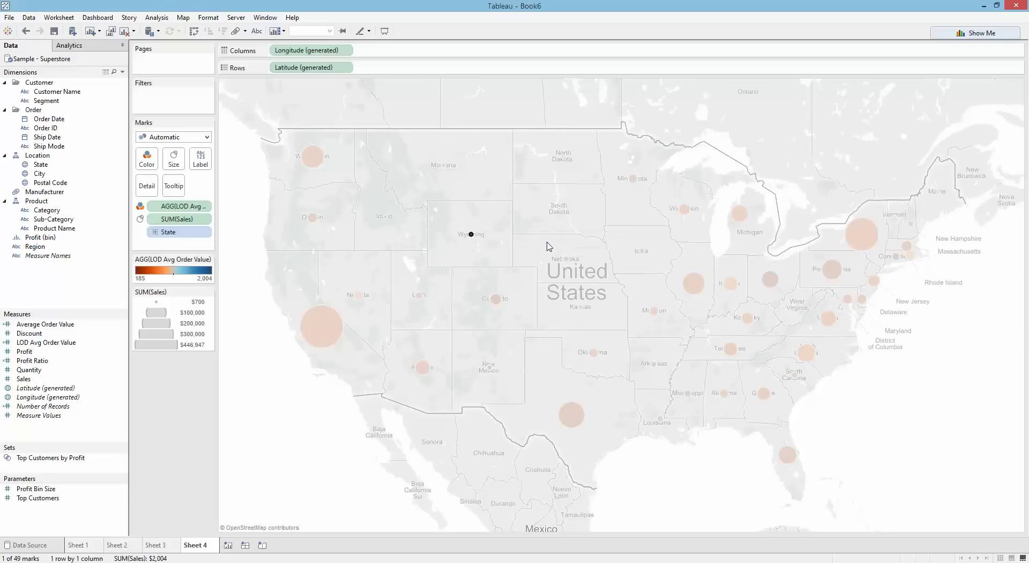